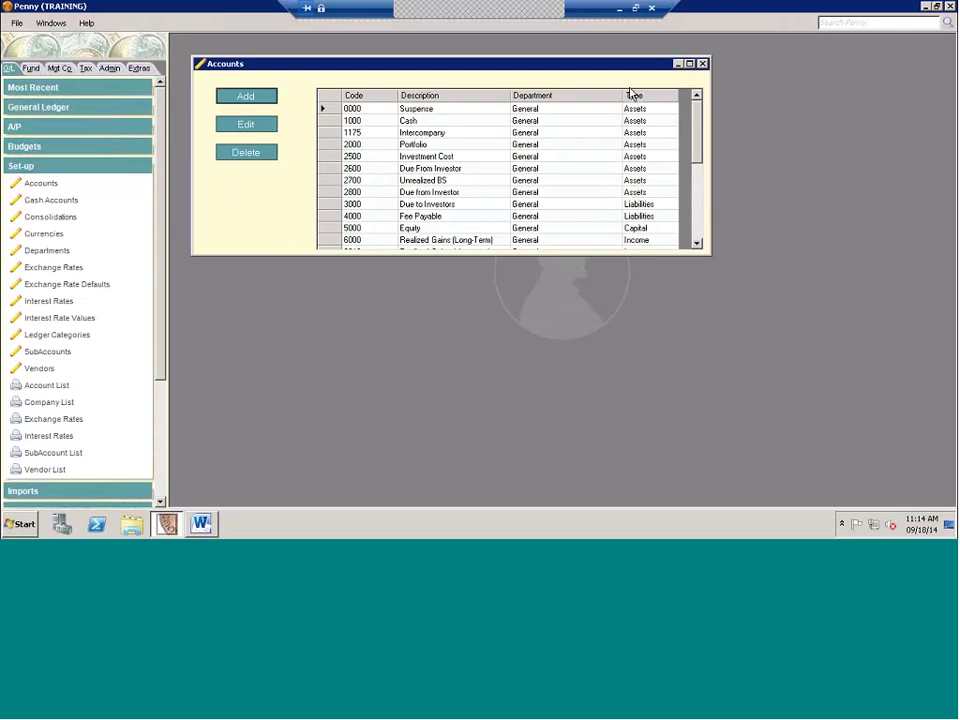
Close the Accounts list and show the fund backload periods for the BACKLOAD fund
{"action": "left_click", "coordinate": [702, 65]}
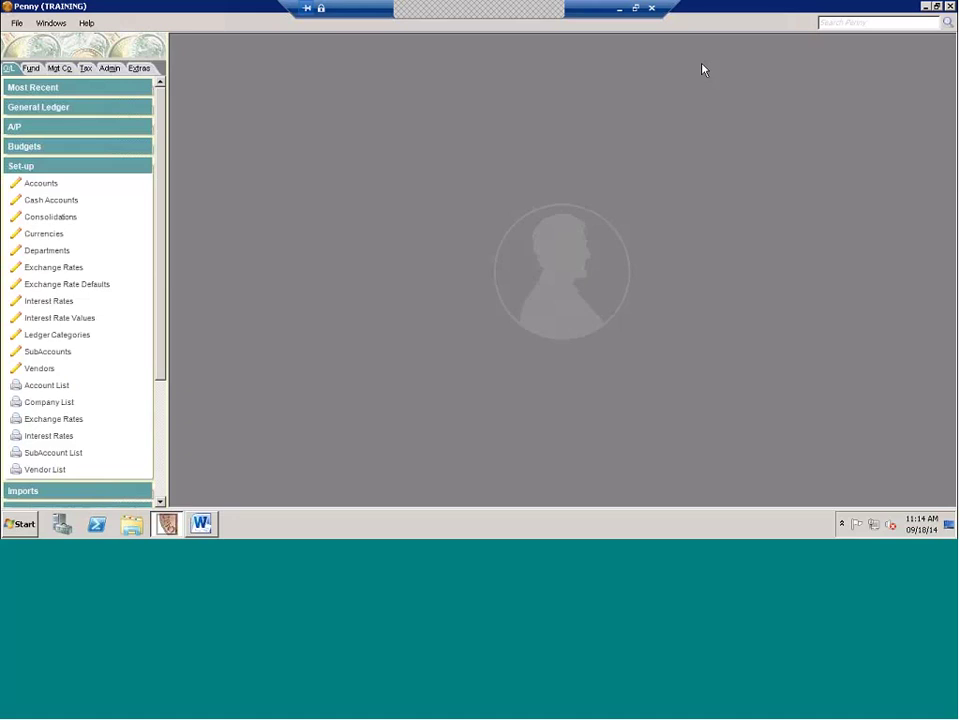
{"action": "left_click", "coordinate": [110, 68]}
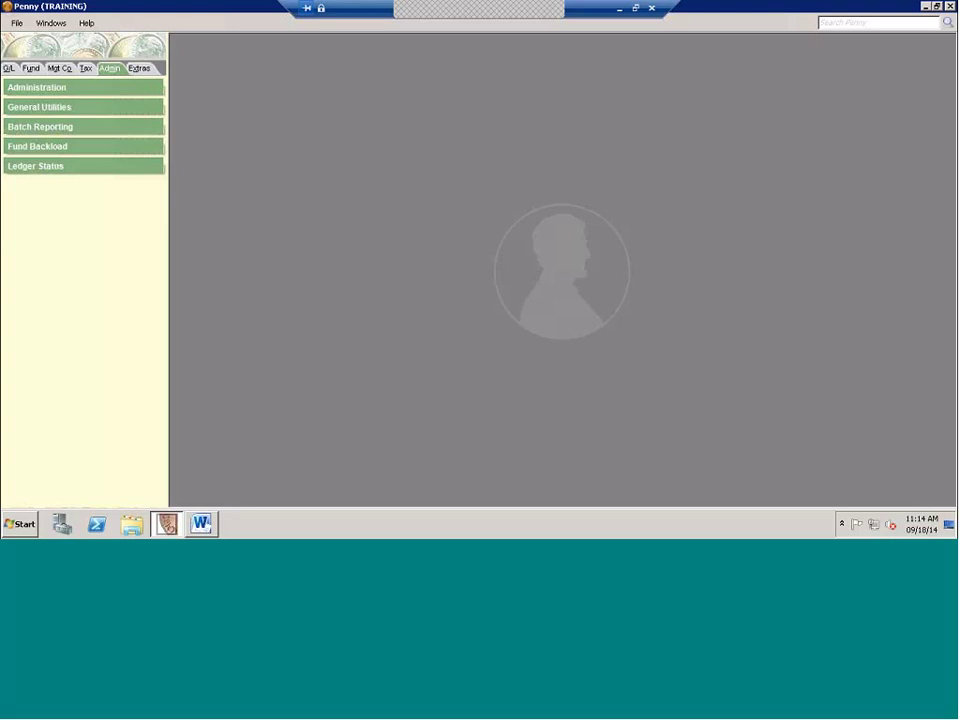
{"action": "left_click", "coordinate": [16, 151]}
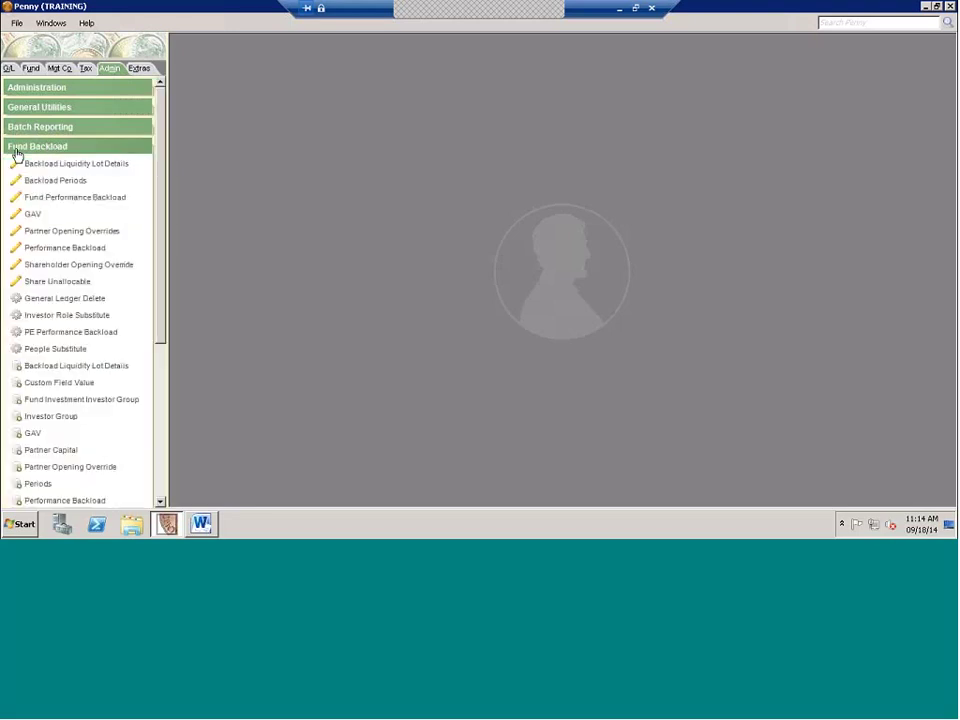
{"action": "left_click", "coordinate": [21, 165]}
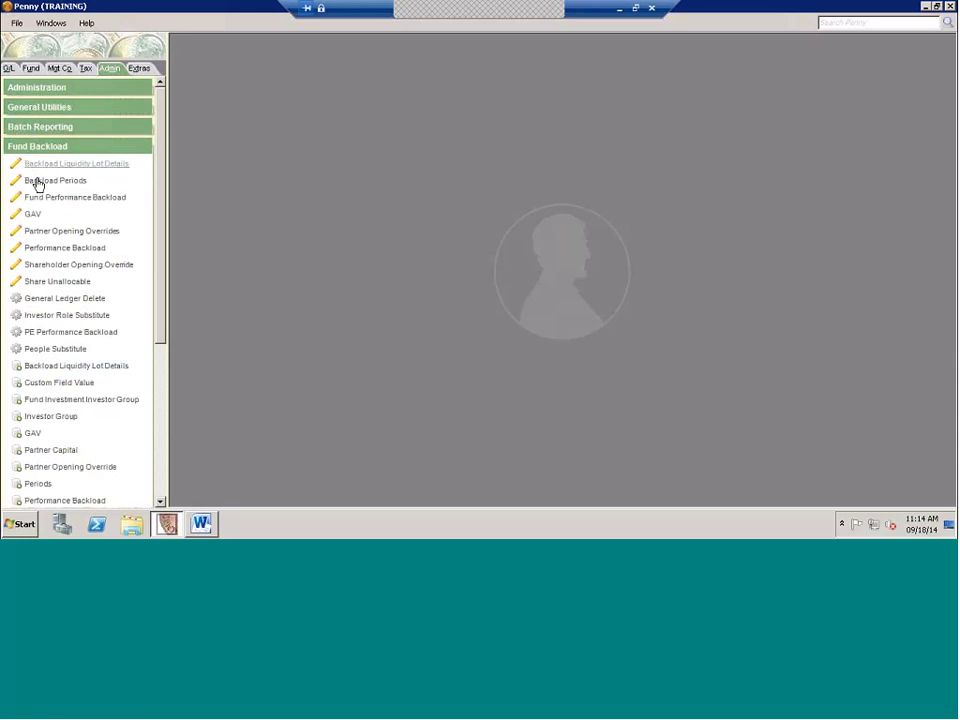
{"action": "left_click", "coordinate": [38, 181]}
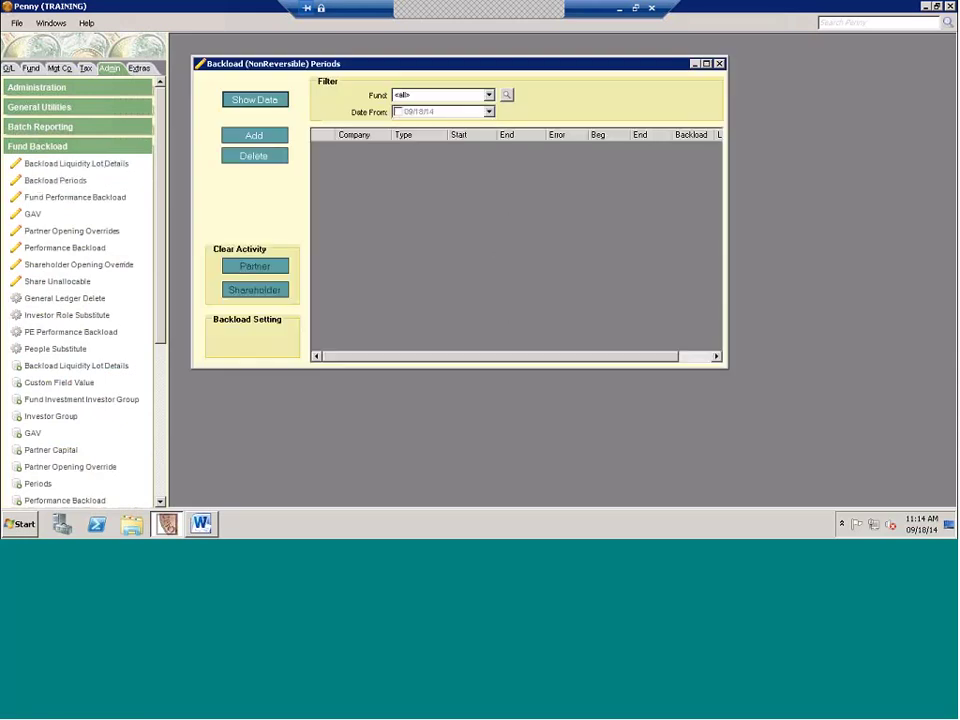
{"action": "left_click", "coordinate": [415, 95]}
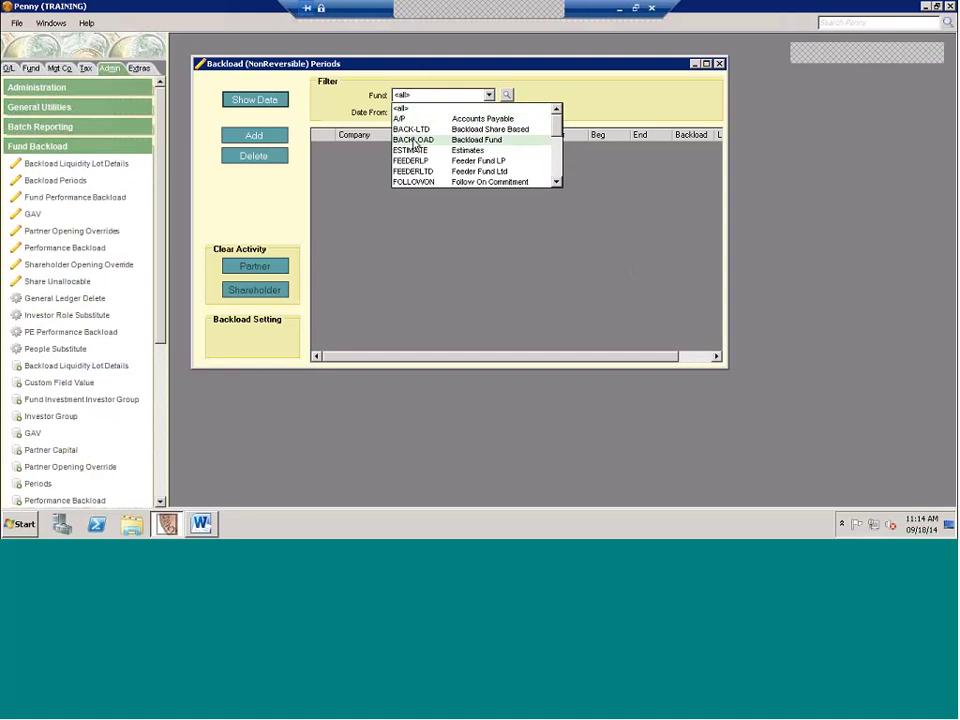
{"action": "left_click", "coordinate": [413, 141]}
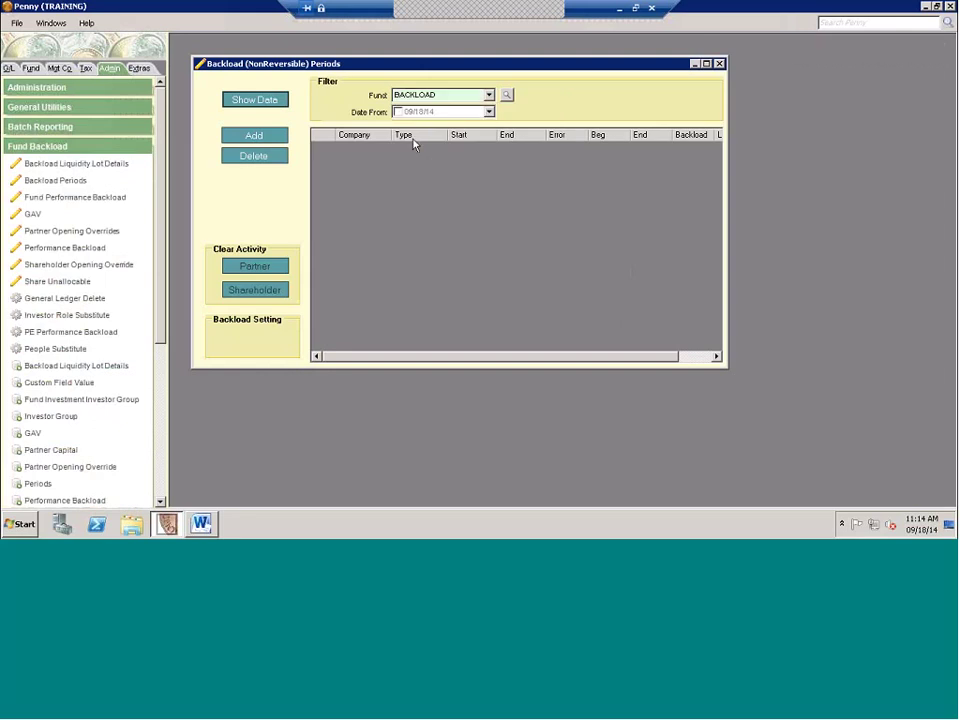
{"action": "left_click", "coordinate": [245, 108]}
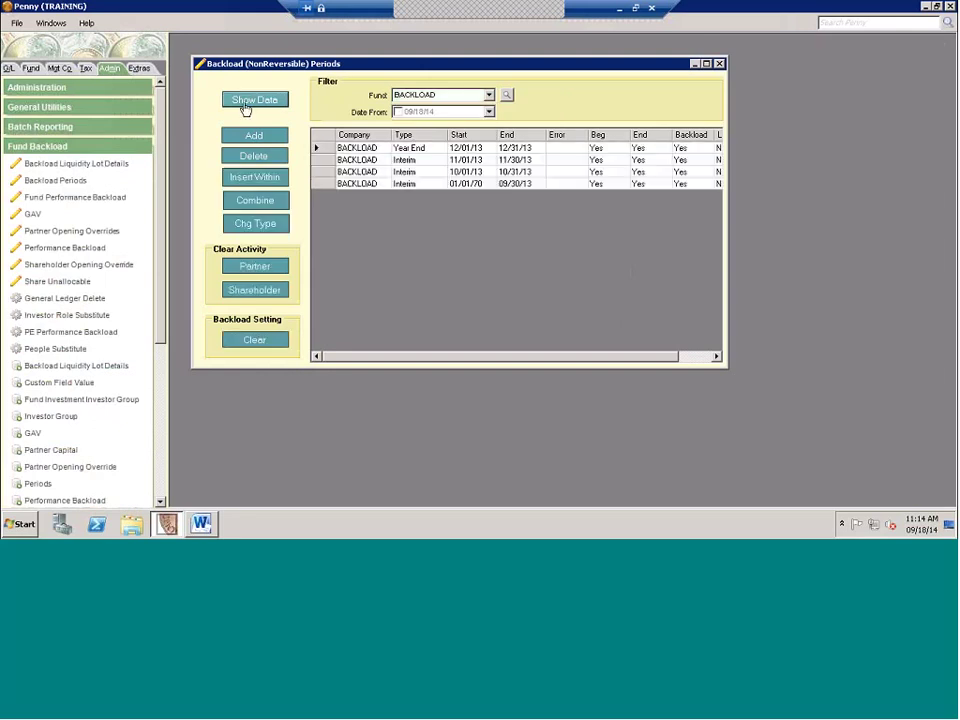
Show the backload periods of the BACK-LTD fund, examine its Interim and Year End periods, and close the list
{"action": "left_click", "coordinate": [414, 95]}
{"action": "scroll", "coordinate": [530, 105], "scroll_direction": "up", "scroll_amount": 1}
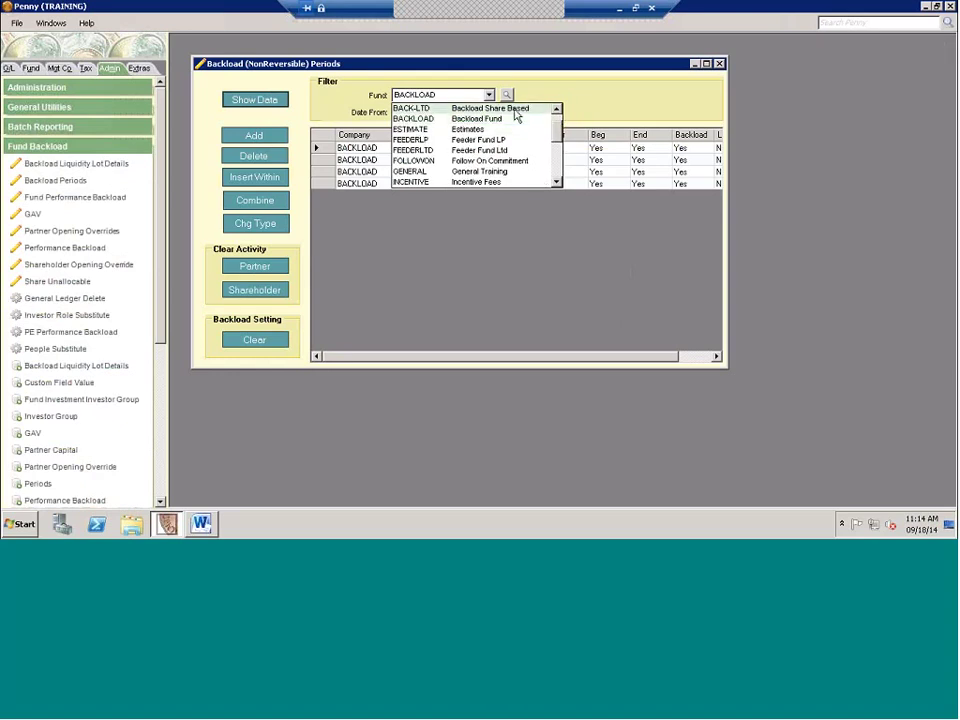
{"action": "left_click", "coordinate": [505, 108]}
{"action": "left_click", "coordinate": [262, 103]}
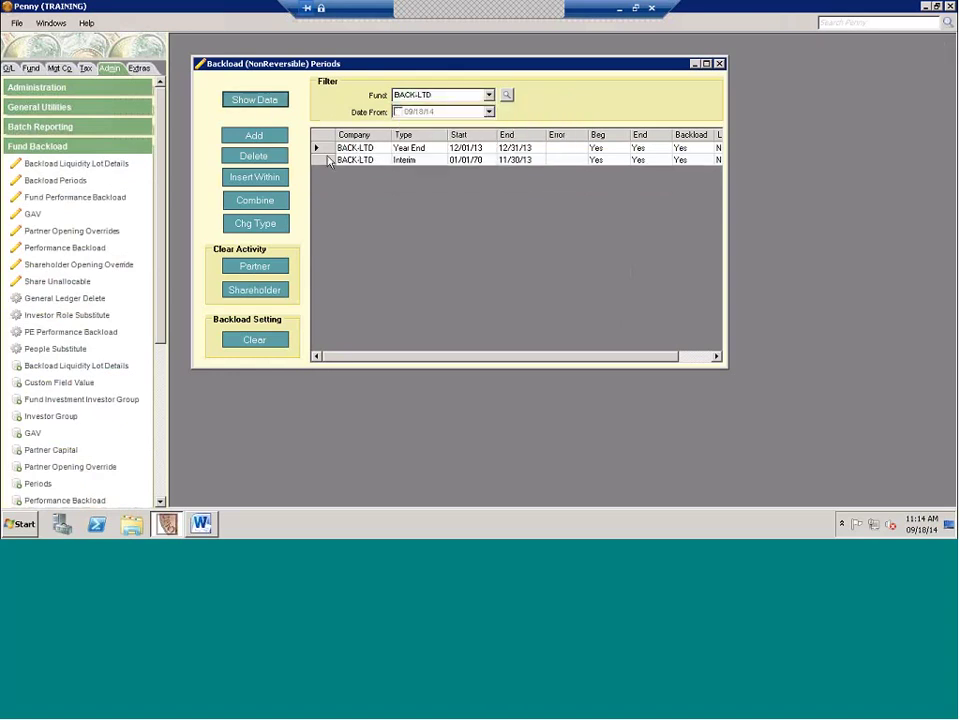
{"action": "left_click", "coordinate": [328, 161]}
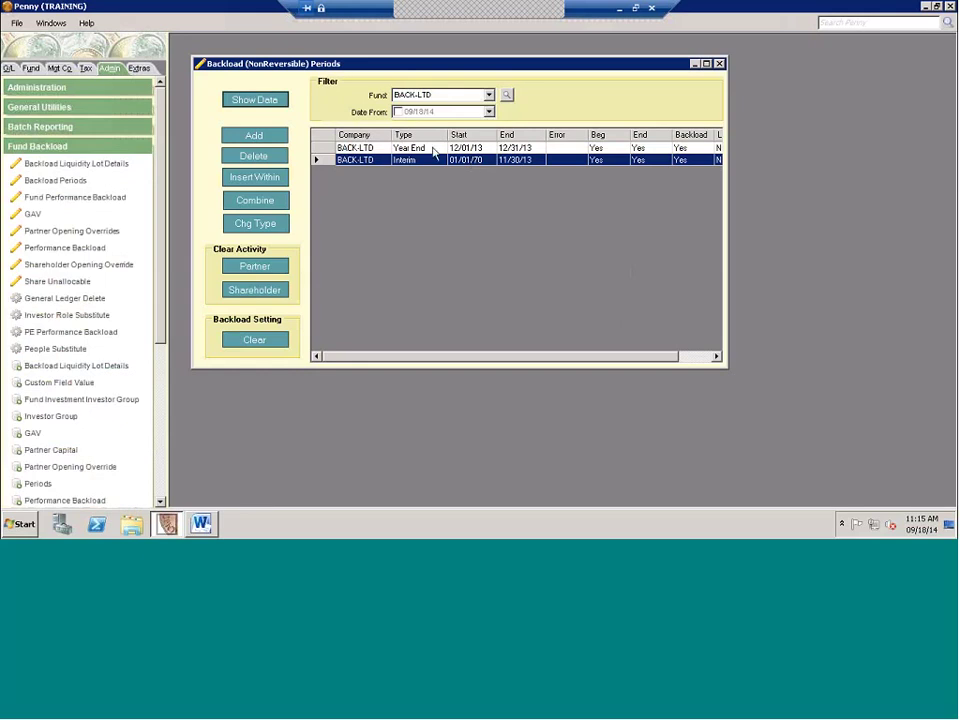
{"action": "left_click", "coordinate": [328, 148]}
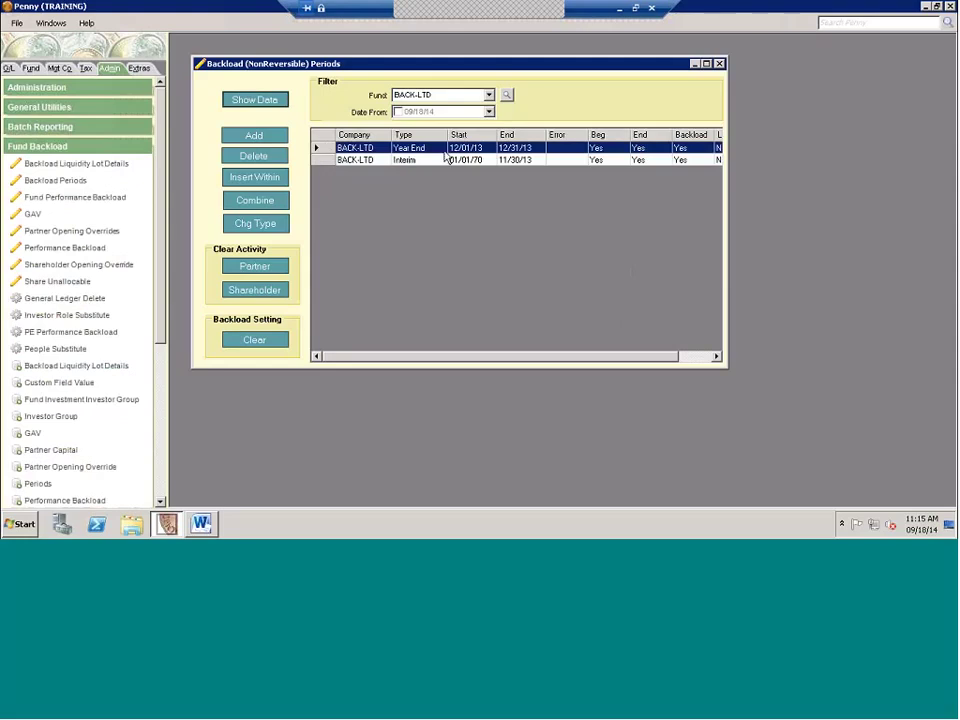
{"action": "left_click", "coordinate": [330, 159]}
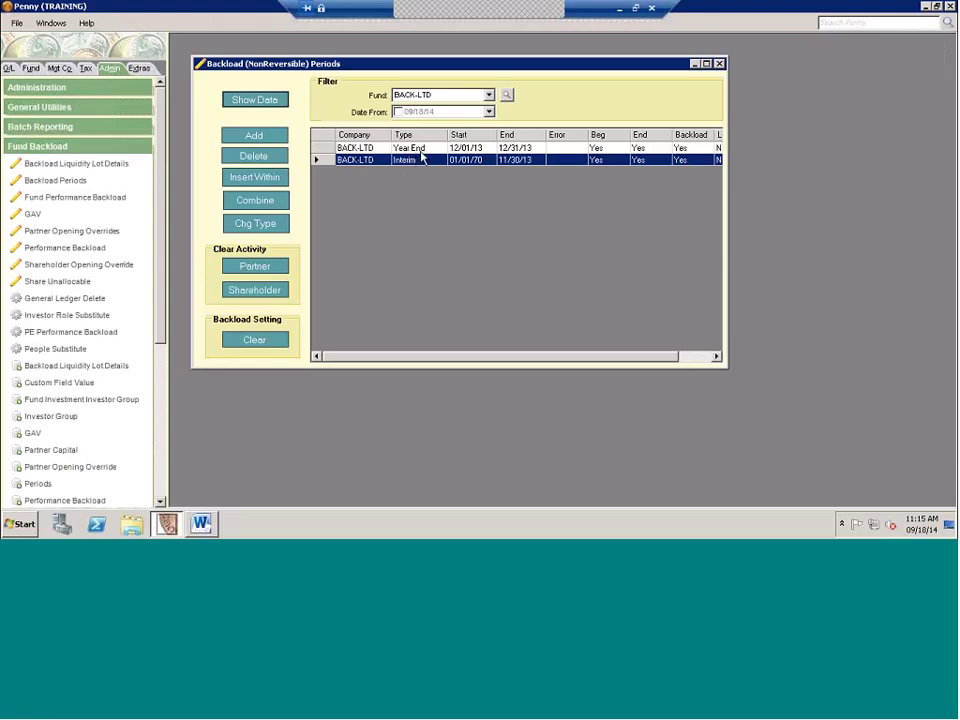
{"action": "left_click", "coordinate": [383, 150]}
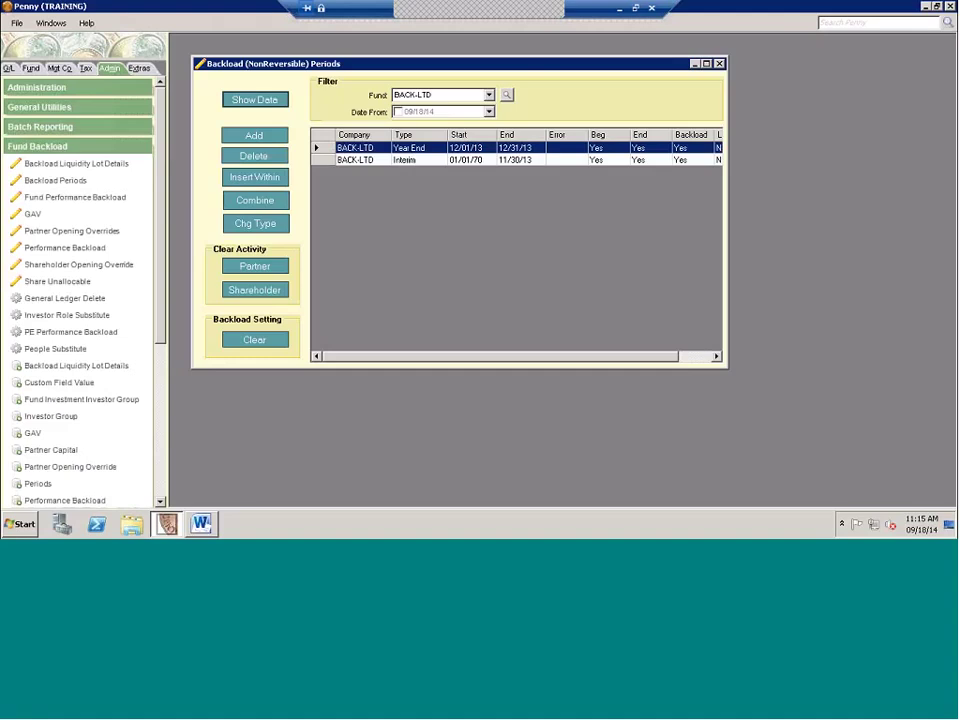
{"action": "left_click", "coordinate": [719, 63]}
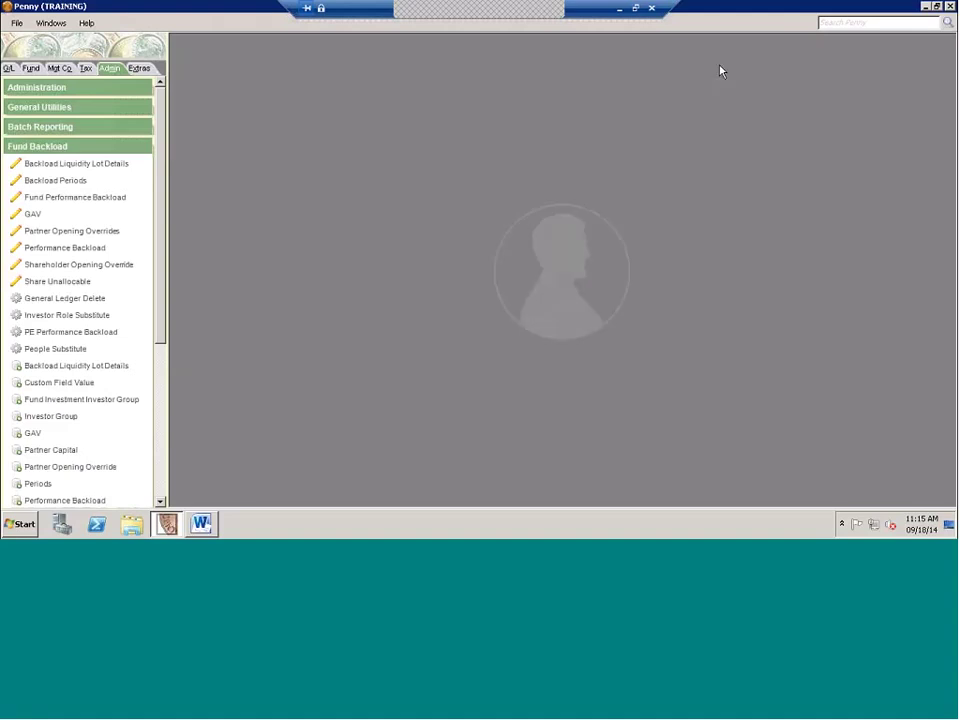
Open the general ledger's Trial Balance import and list the imported files for all users and funds
{"action": "left_click", "coordinate": [38, 147]}
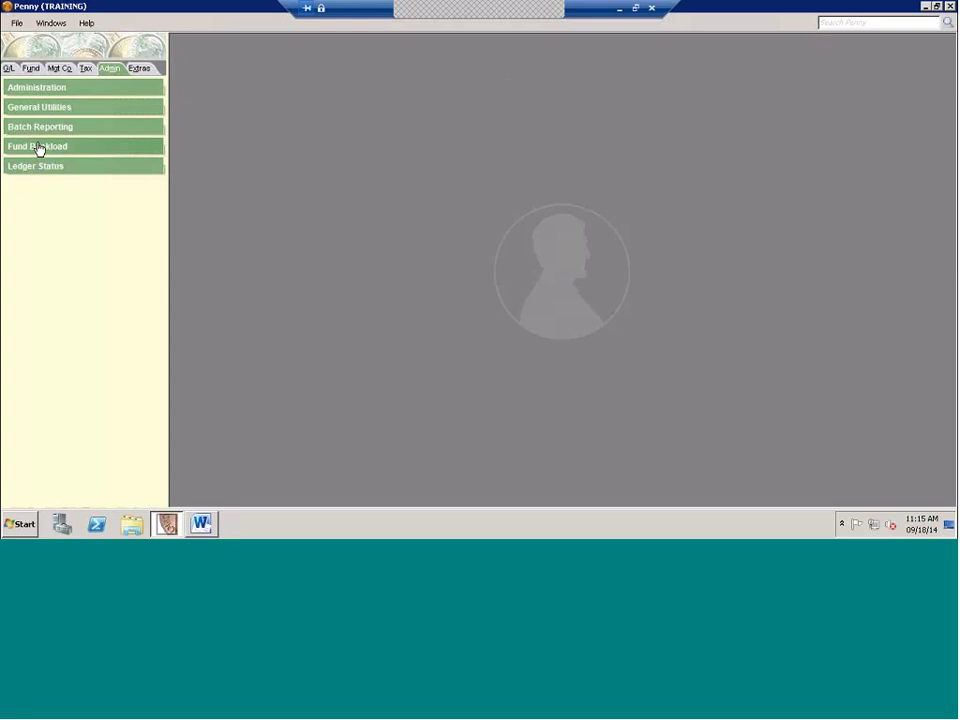
{"action": "left_click", "coordinate": [9, 69]}
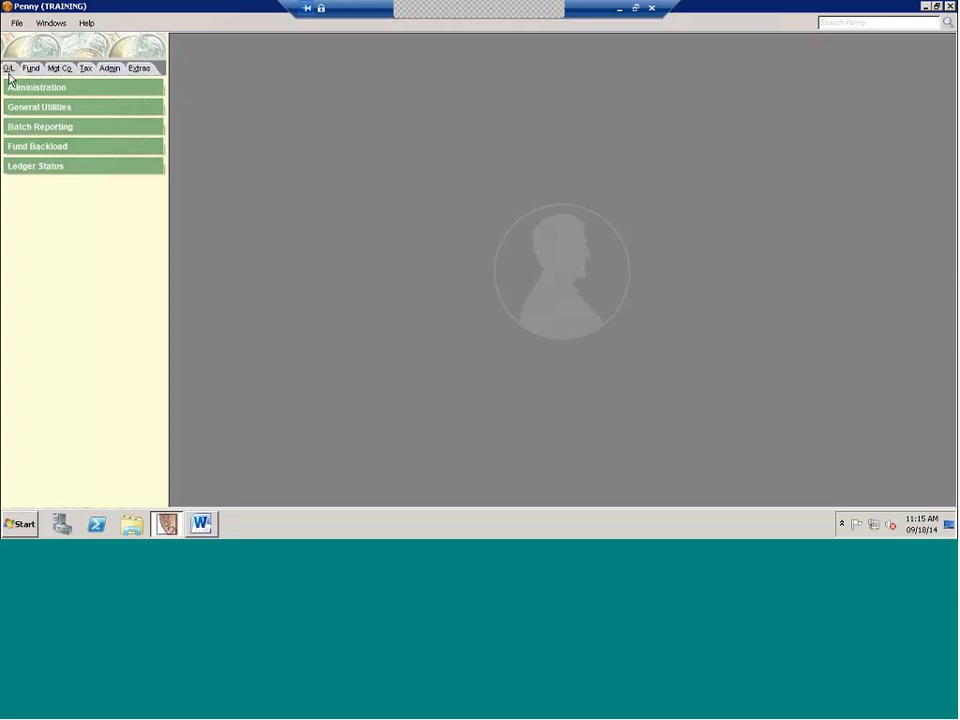
{"action": "left_click", "coordinate": [31, 165]}
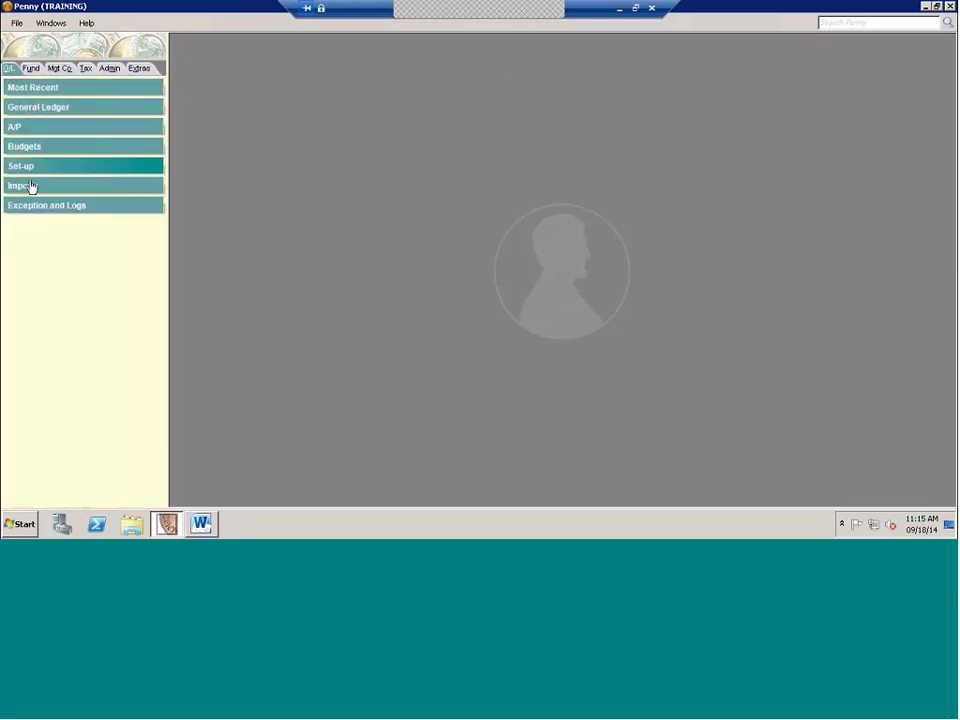
{"action": "left_click", "coordinate": [31, 186]}
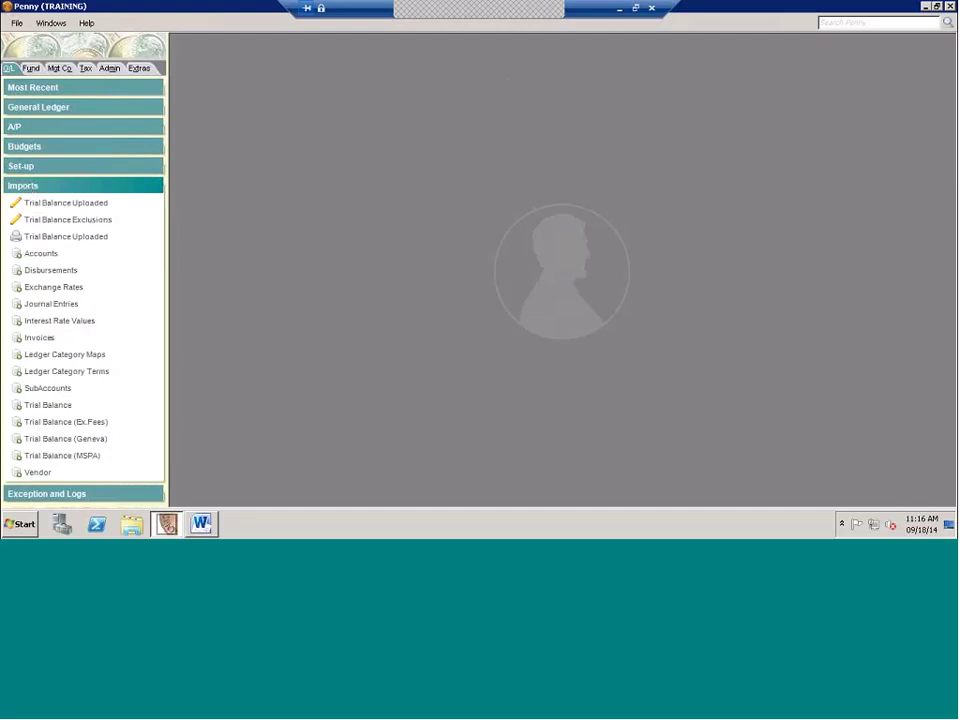
{"action": "left_click", "coordinate": [44, 406]}
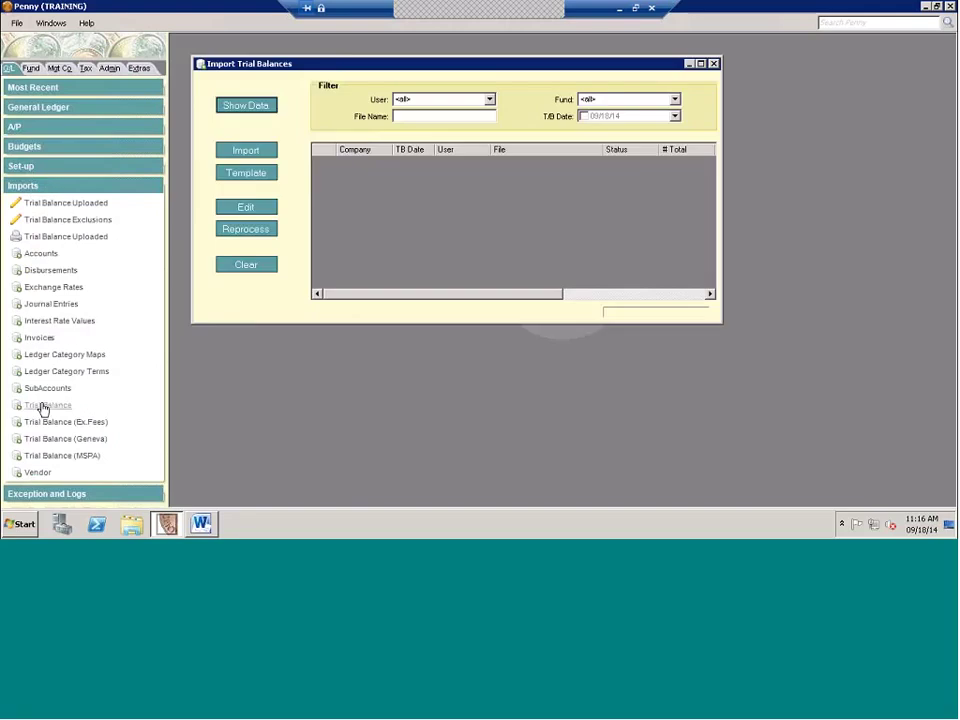
{"action": "left_click", "coordinate": [258, 107]}
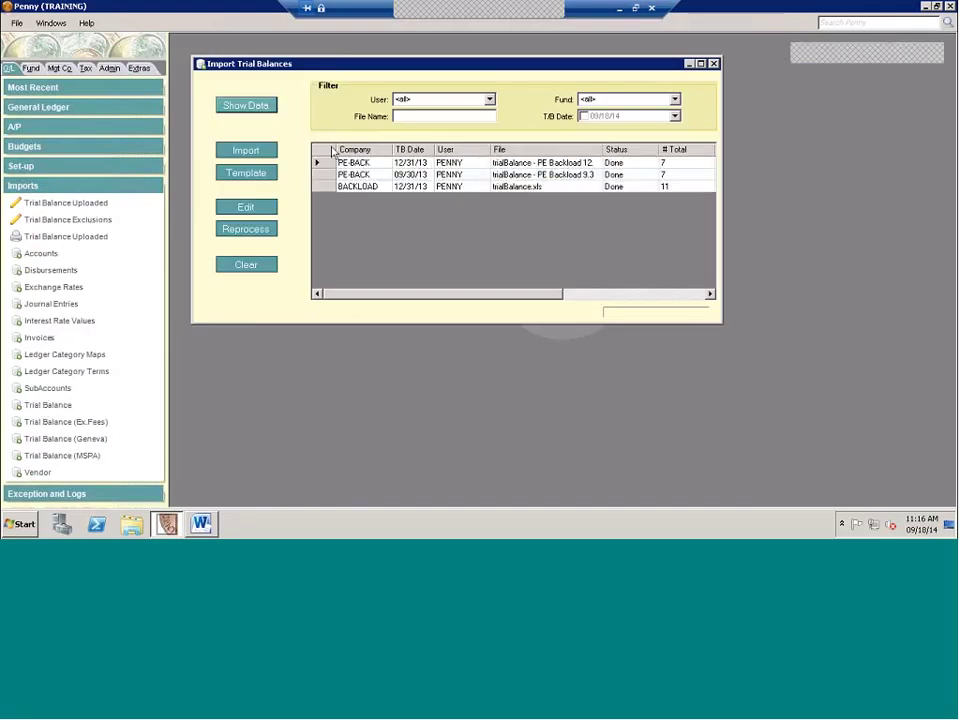
Examine the account and subaccount details of the BACKLOAD trialBalance.xls import in a maximized window, then close the import windows
{"action": "double_click", "coordinate": [334, 186]}
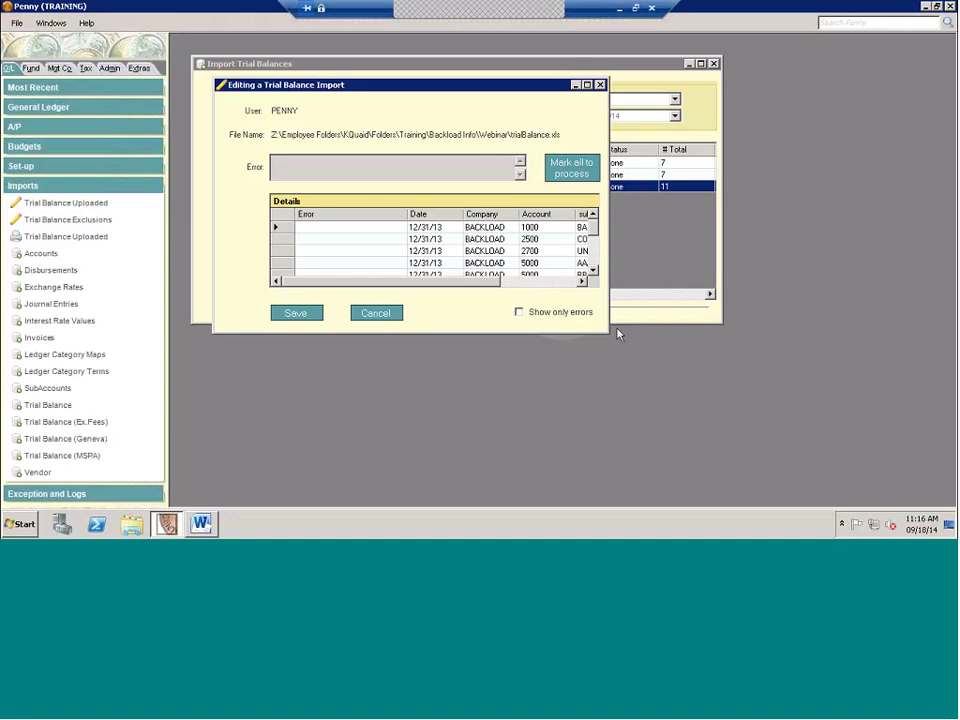
{"action": "double_click", "coordinate": [527, 84]}
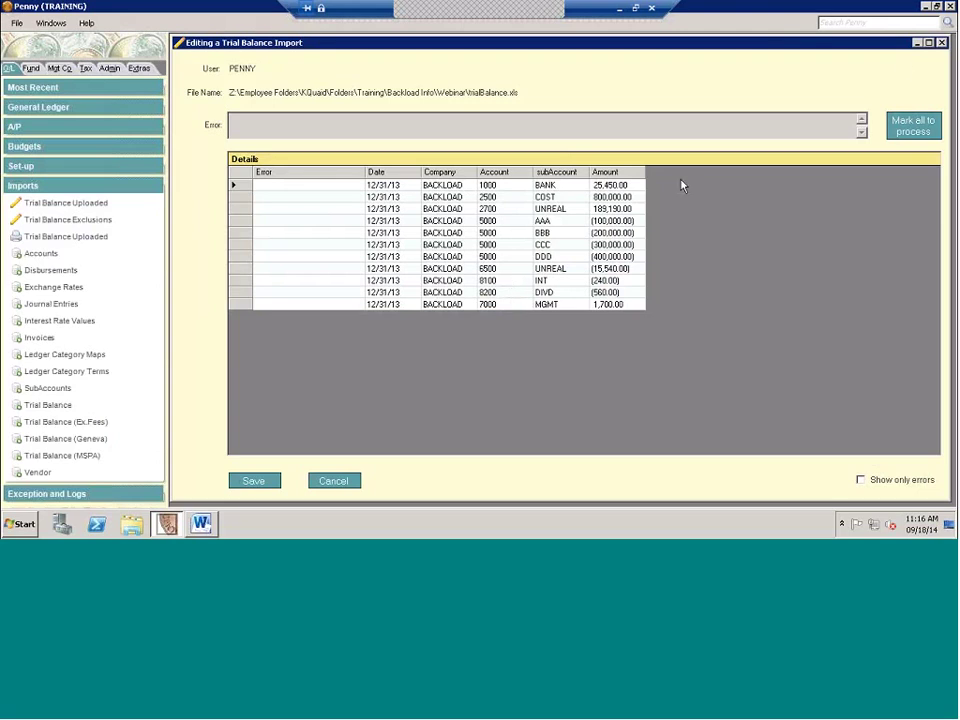
{"action": "left_click", "coordinate": [942, 44]}
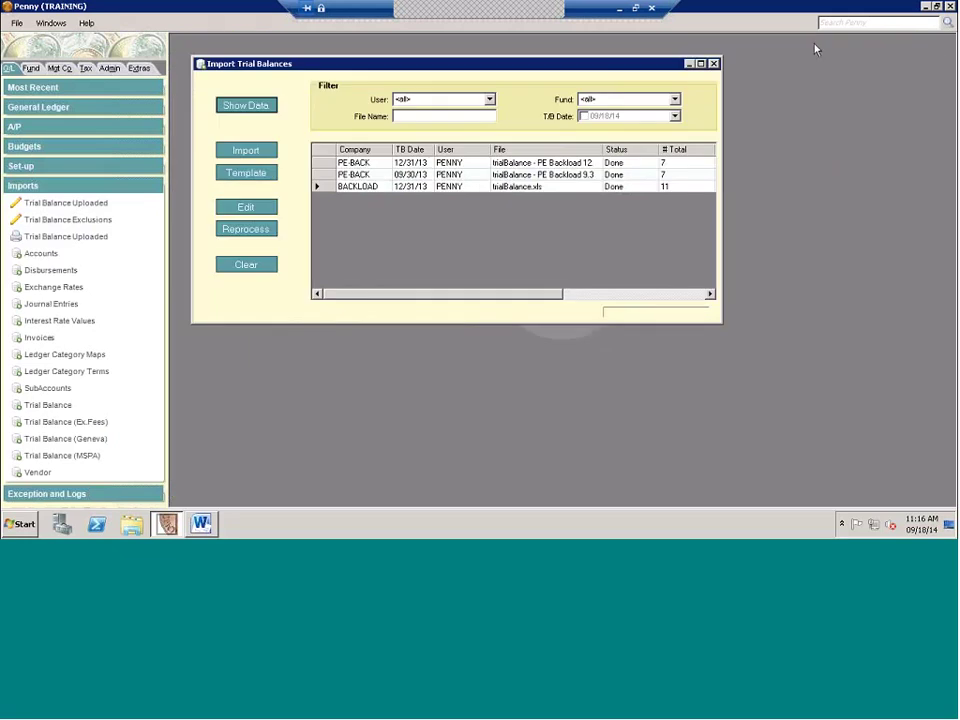
{"action": "left_click", "coordinate": [710, 65]}
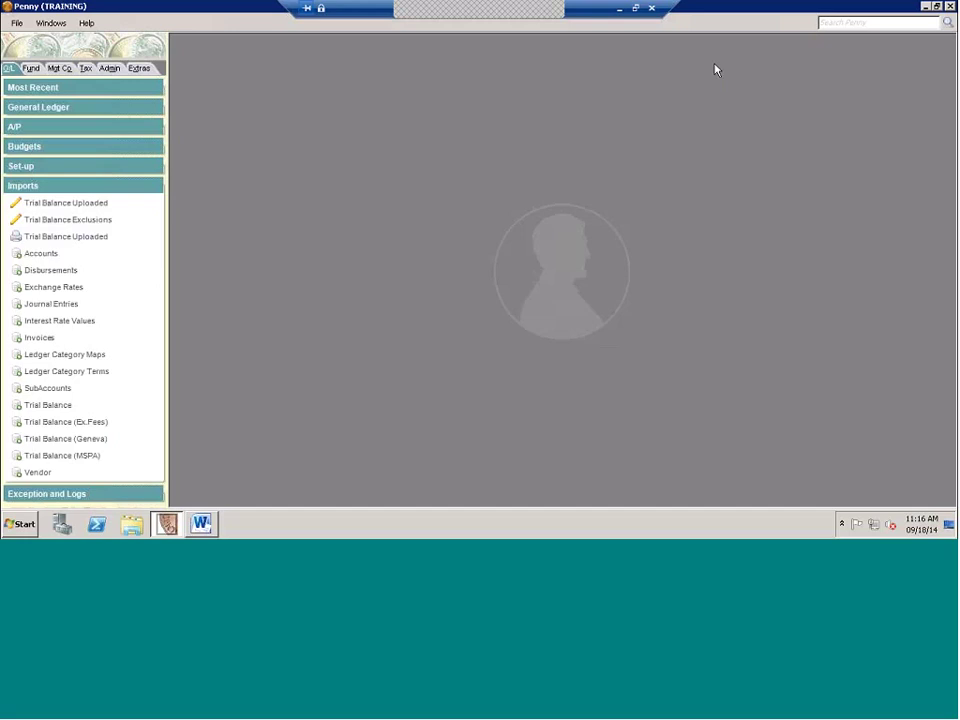
List the uploaded trial balances for all companies, review them and close the list
{"action": "left_click", "coordinate": [79, 206]}
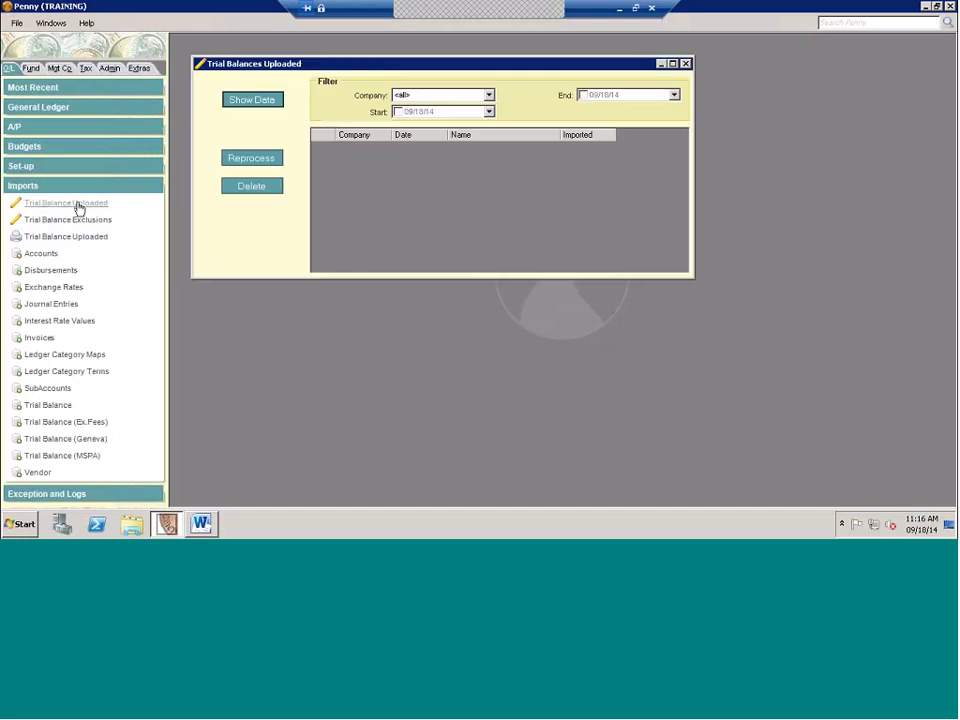
{"action": "left_click", "coordinate": [257, 101]}
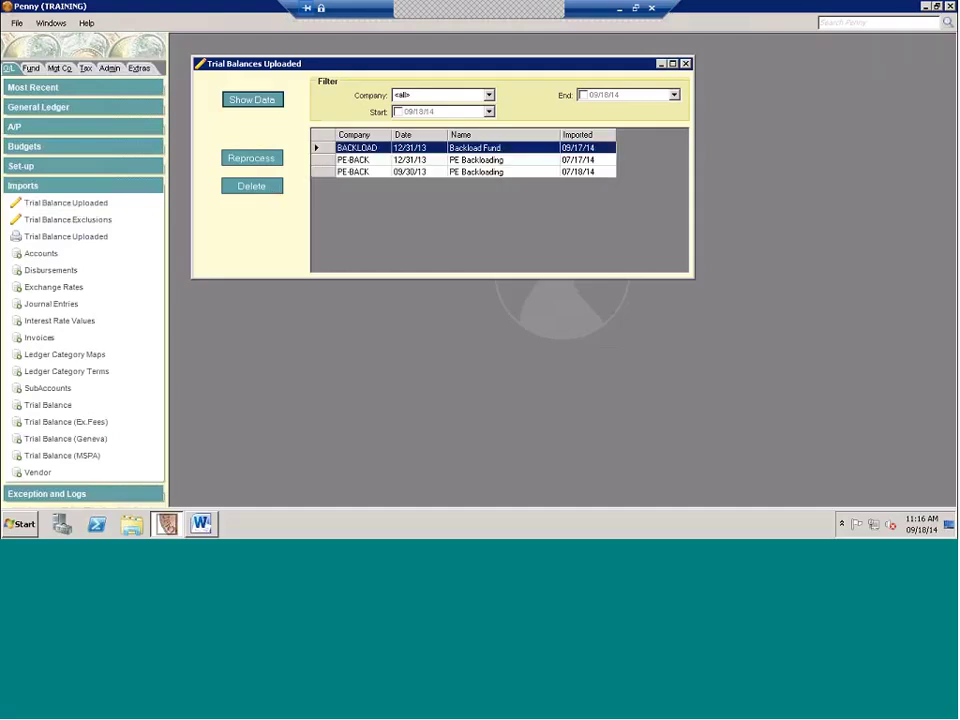
{"action": "left_click", "coordinate": [686, 64]}
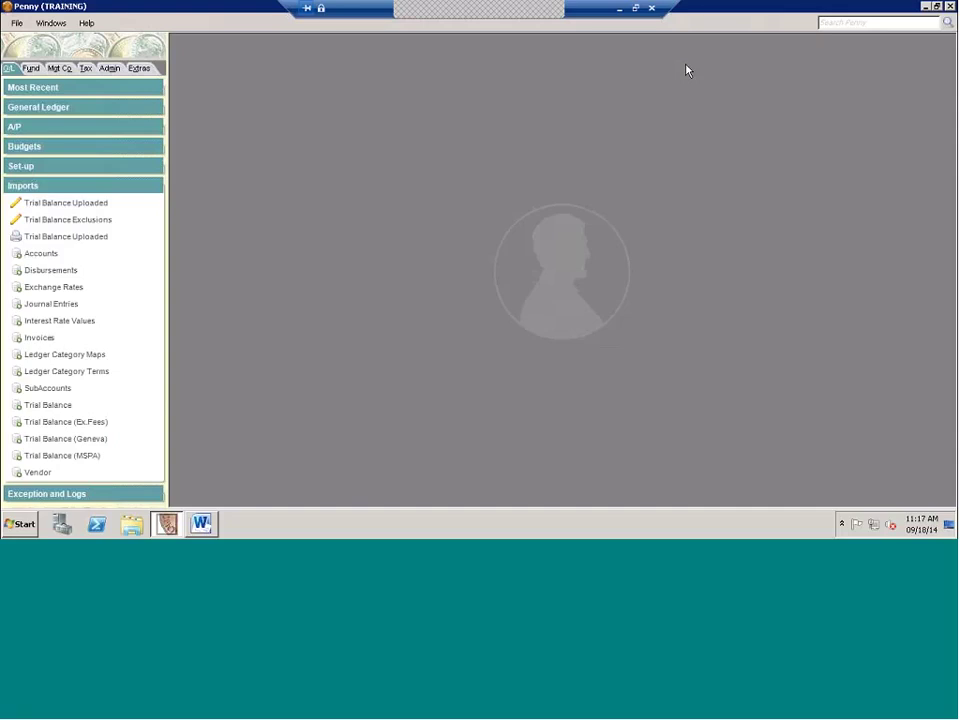
Run the detail Trial Balance report for BACKLOAD dated 12/31/13 with the closing entry set to PRE-CLOSE, and review its accounts
{"action": "left_click", "coordinate": [95, 111]}
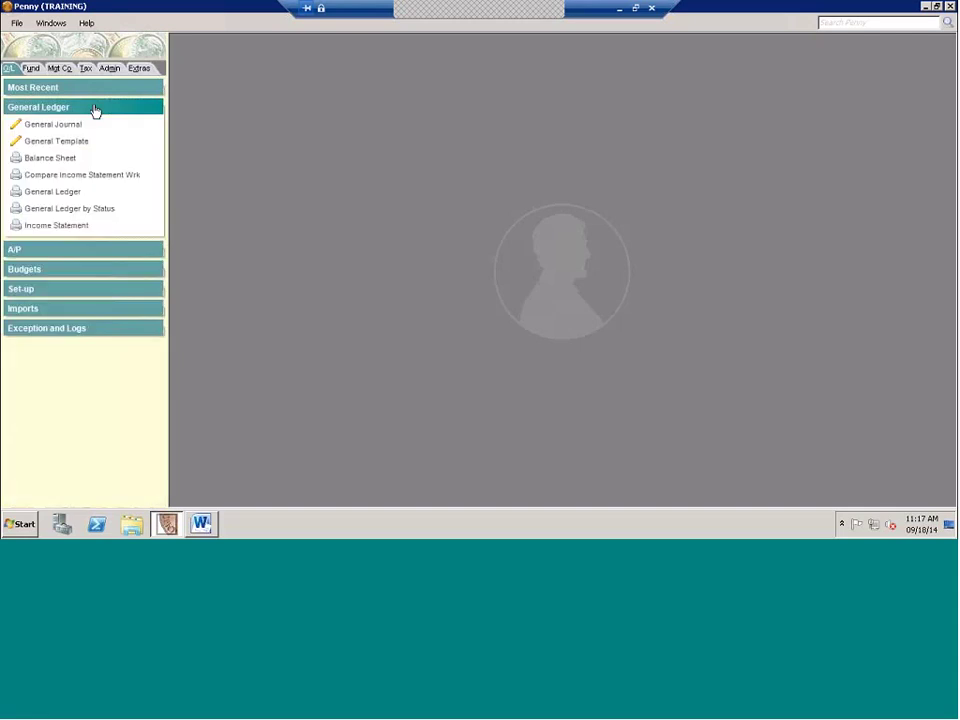
{"action": "left_click", "coordinate": [48, 309]}
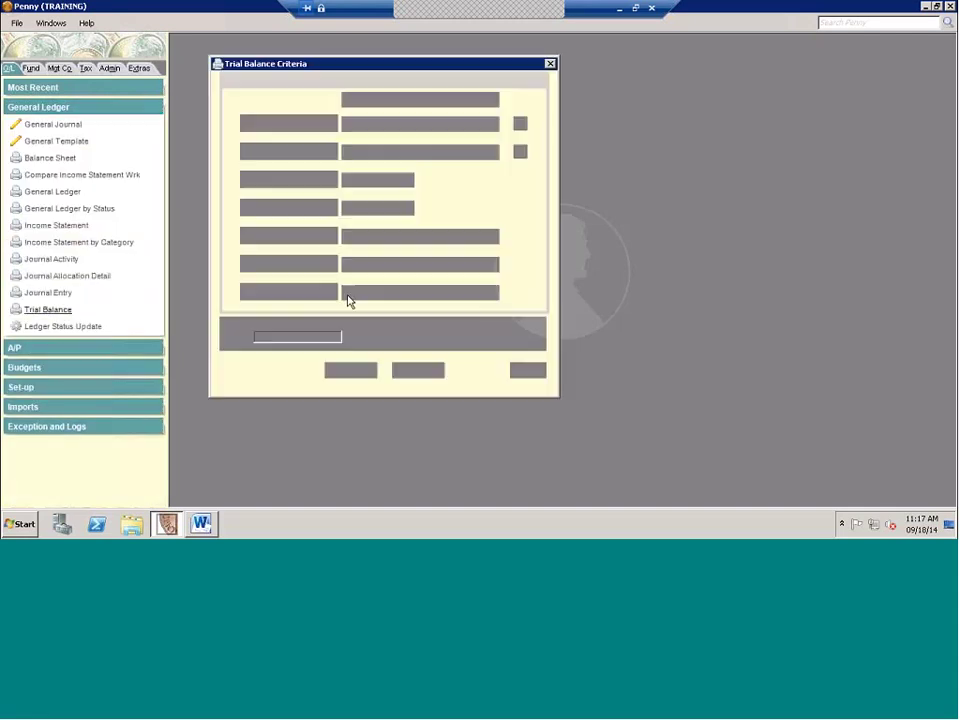
{"action": "left_click", "coordinate": [370, 294]}
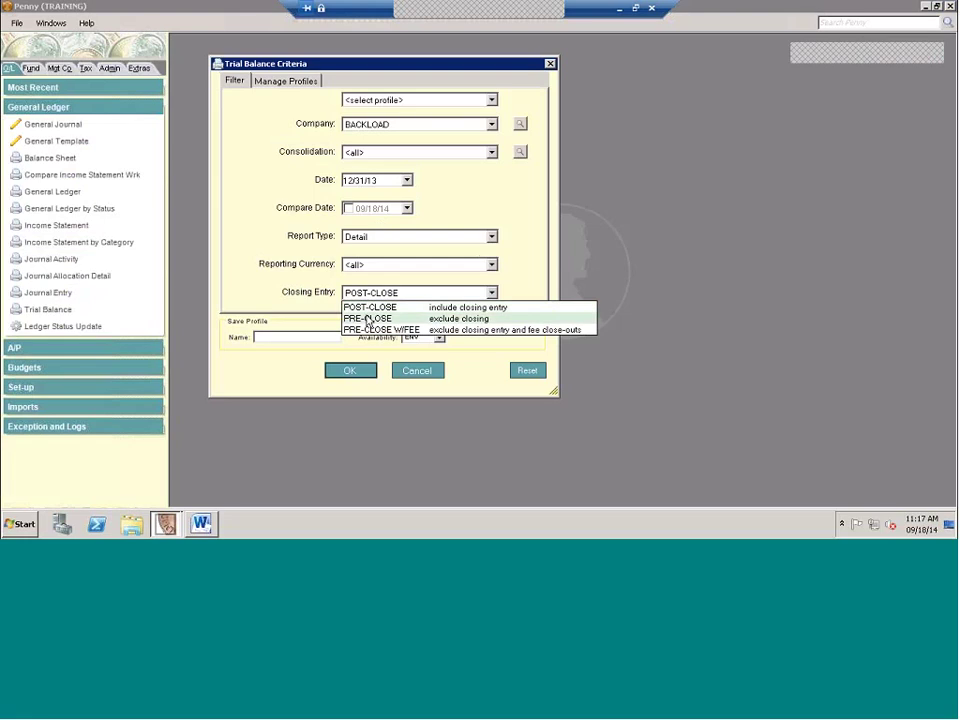
{"action": "left_click", "coordinate": [368, 316]}
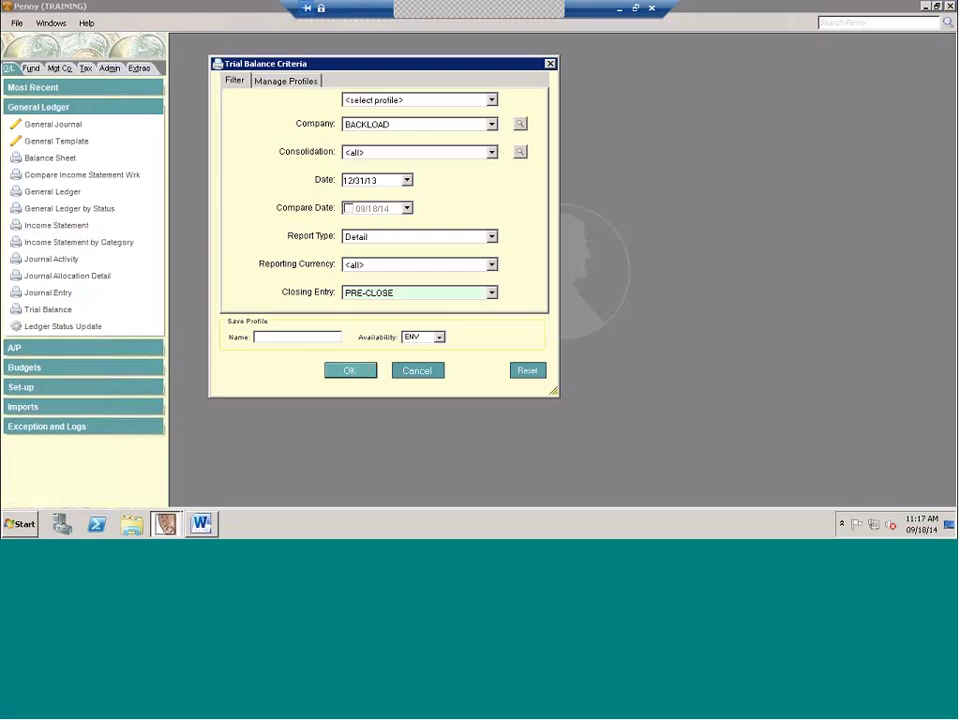
{"action": "left_click", "coordinate": [370, 293]}
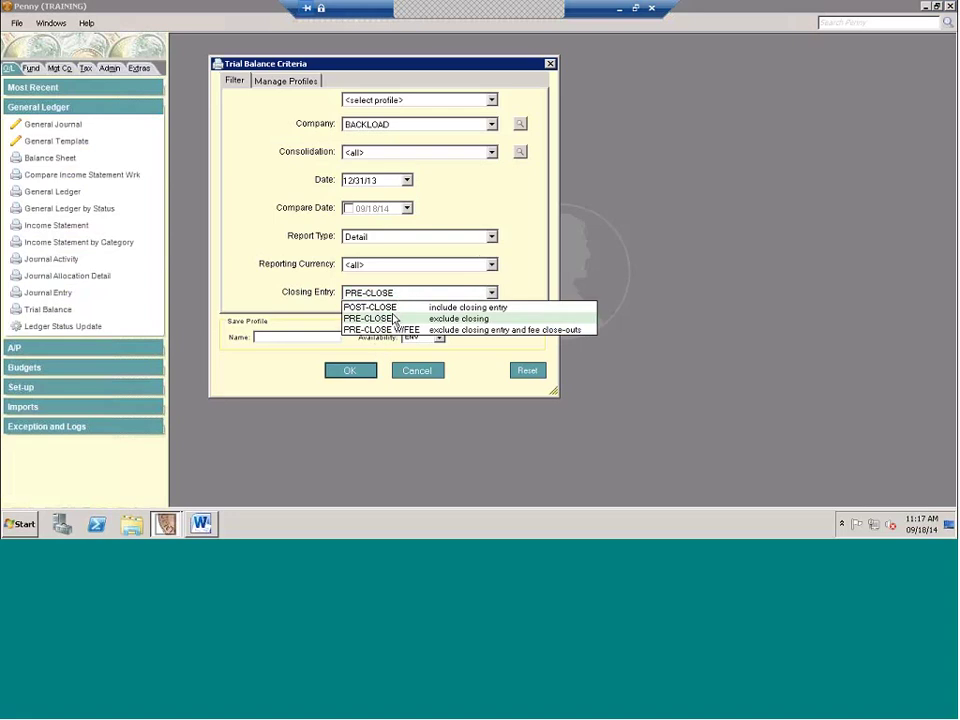
{"action": "left_click", "coordinate": [368, 316]}
{"action": "left_click", "coordinate": [349, 373]}
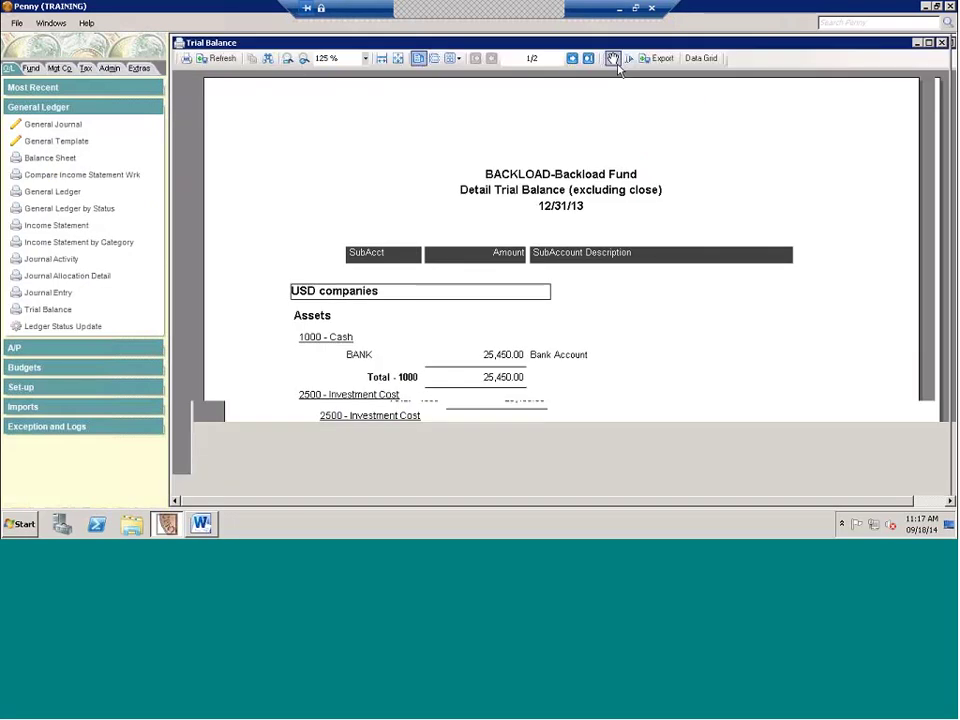
{"action": "left_click", "coordinate": [612, 58]}
{"action": "scroll", "coordinate": [471, 368], "scroll_direction": "down", "scroll_amount": 5}
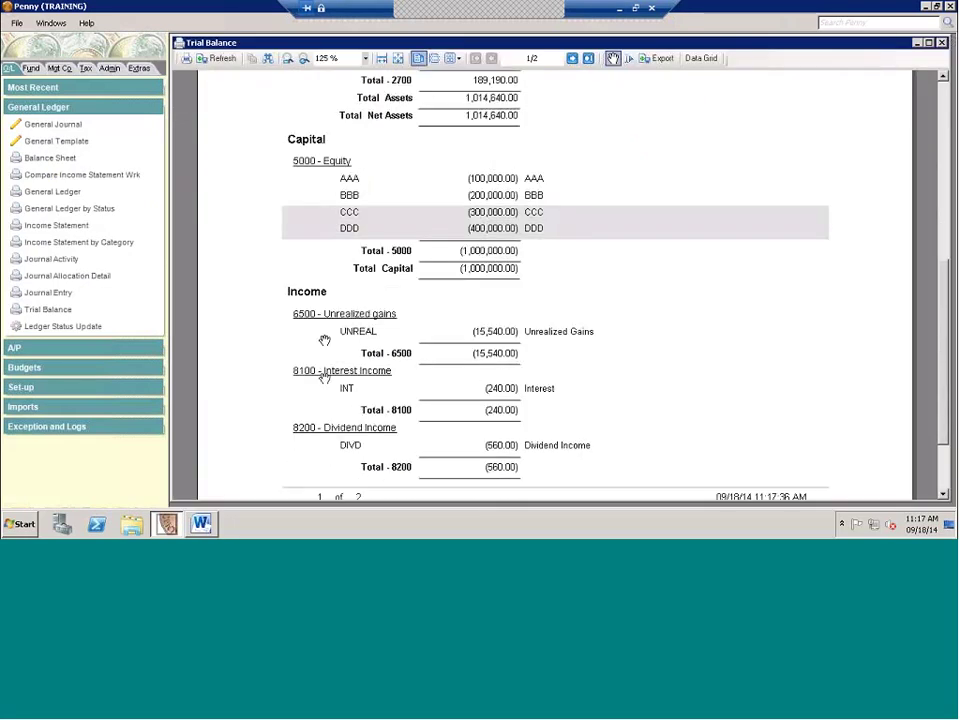
Rerun the BACKLOAD detail Trial Balance report with the closing entry set to POST-CLOSE, review its capital accounts and close it
{"action": "left_click", "coordinate": [222, 58]}
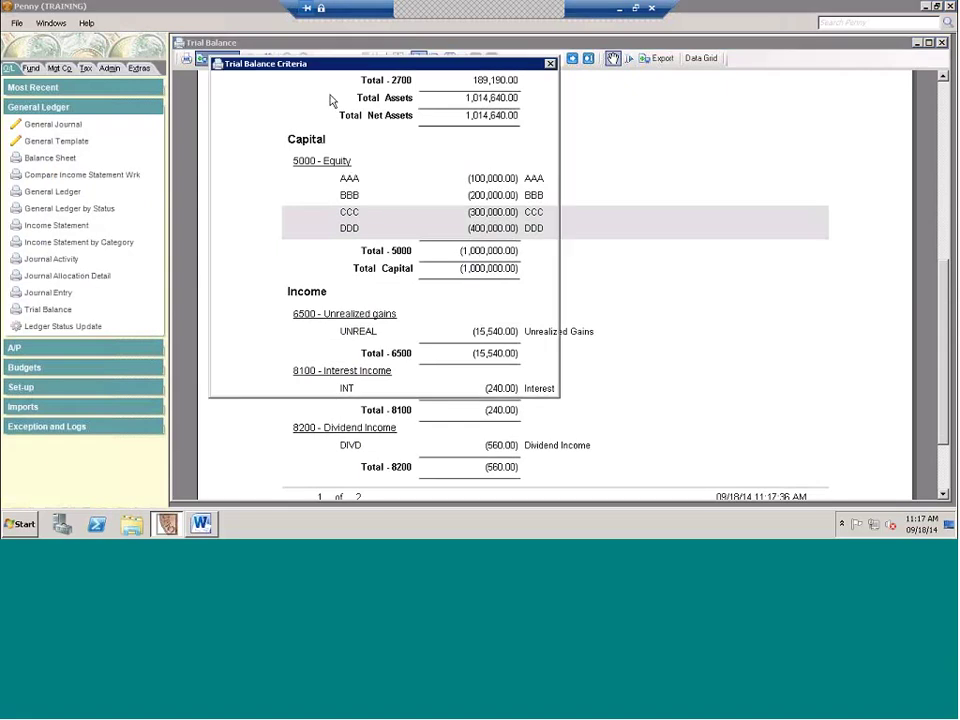
{"action": "left_click", "coordinate": [382, 293]}
{"action": "left_click", "coordinate": [380, 307]}
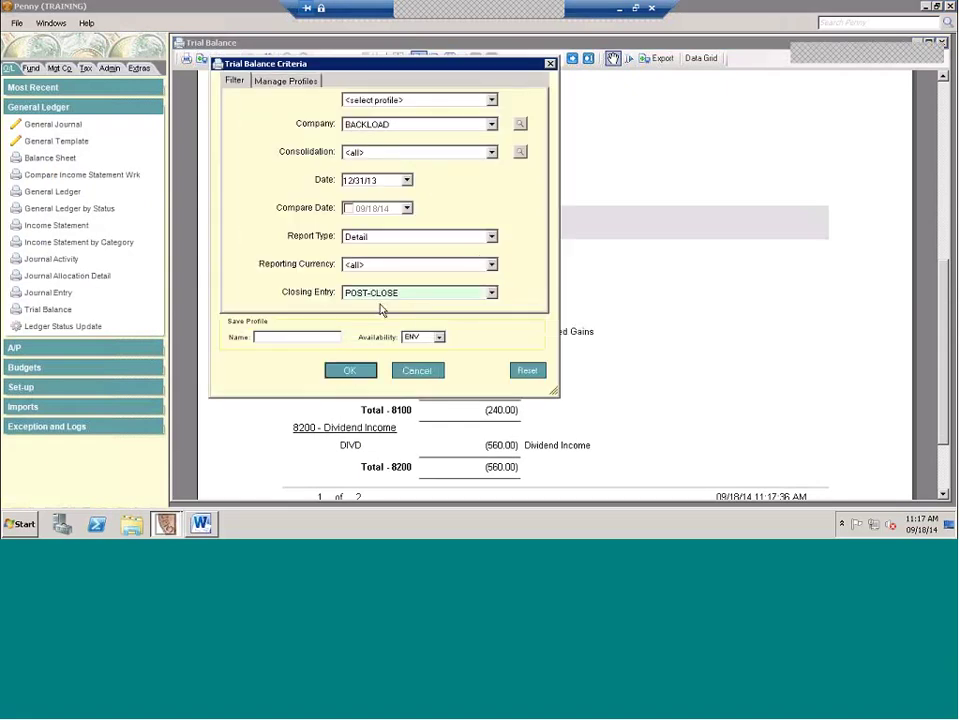
{"action": "left_click", "coordinate": [354, 372]}
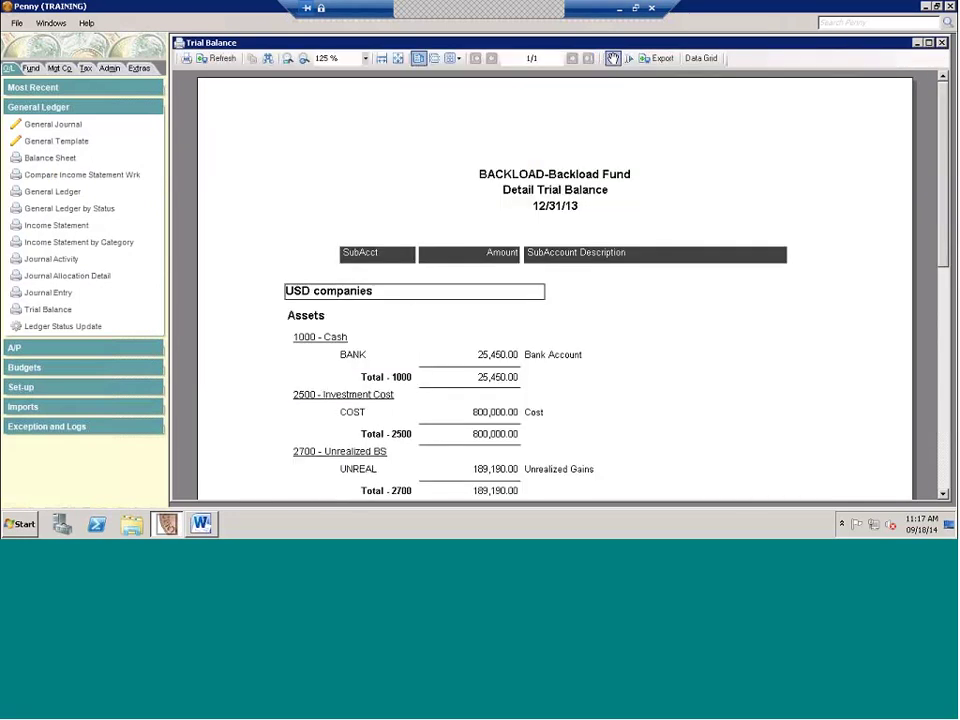
{"action": "scroll", "coordinate": [377, 199], "scroll_direction": "down", "scroll_amount": 6}
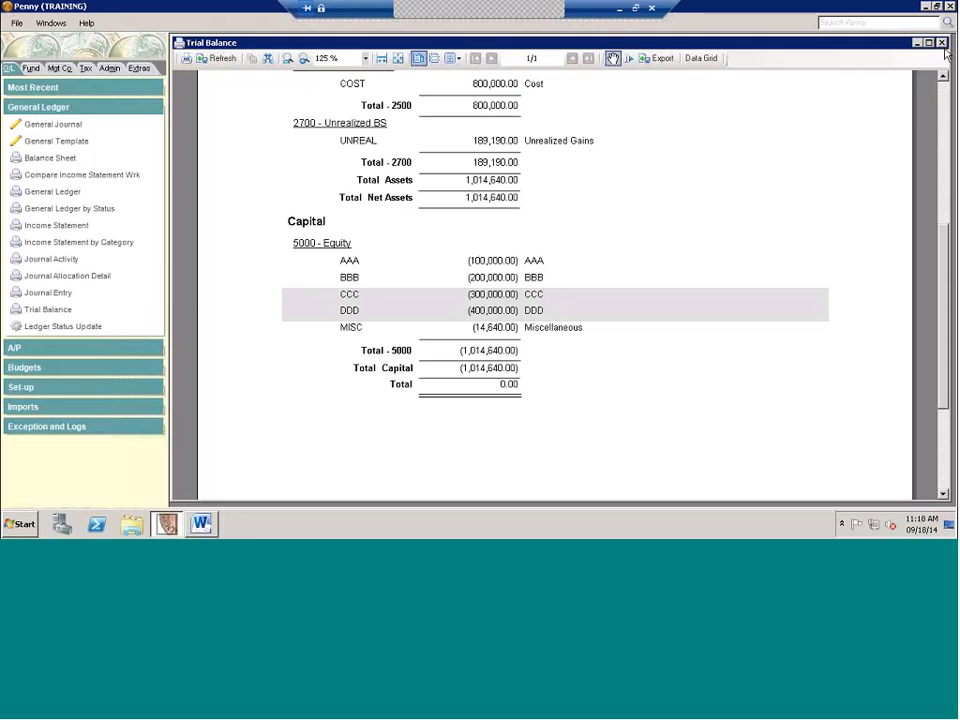
{"action": "key", "text": "Escape"}
Open the Partner Capital import from the Fund Backload functions in the administration area
{"action": "left_click", "coordinate": [94, 108]}
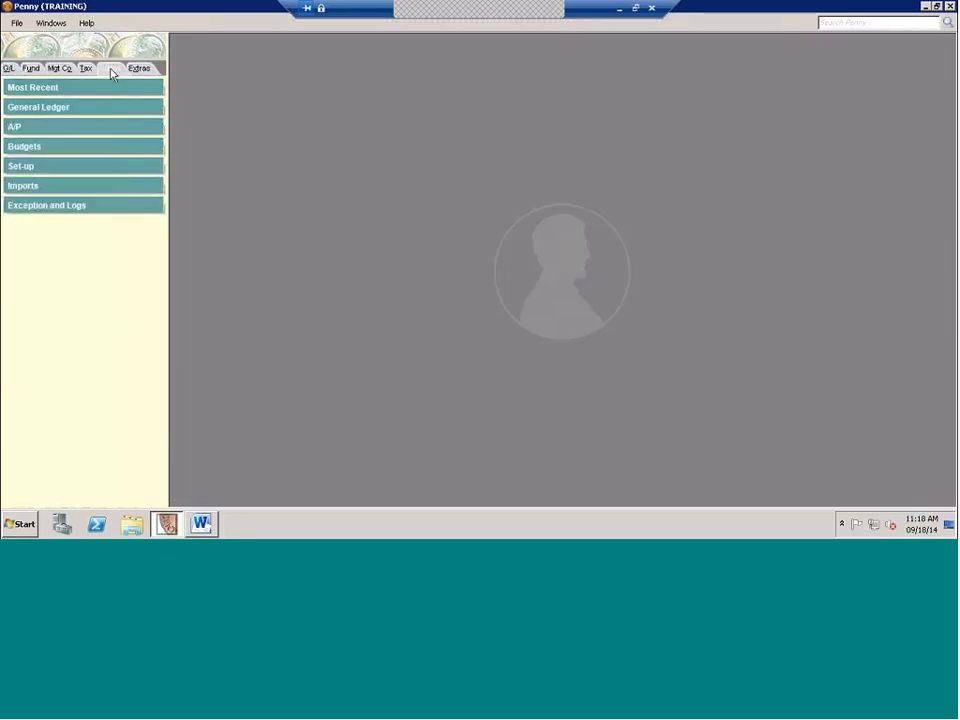
{"action": "left_click", "coordinate": [110, 69]}
{"action": "left_click", "coordinate": [38, 148]}
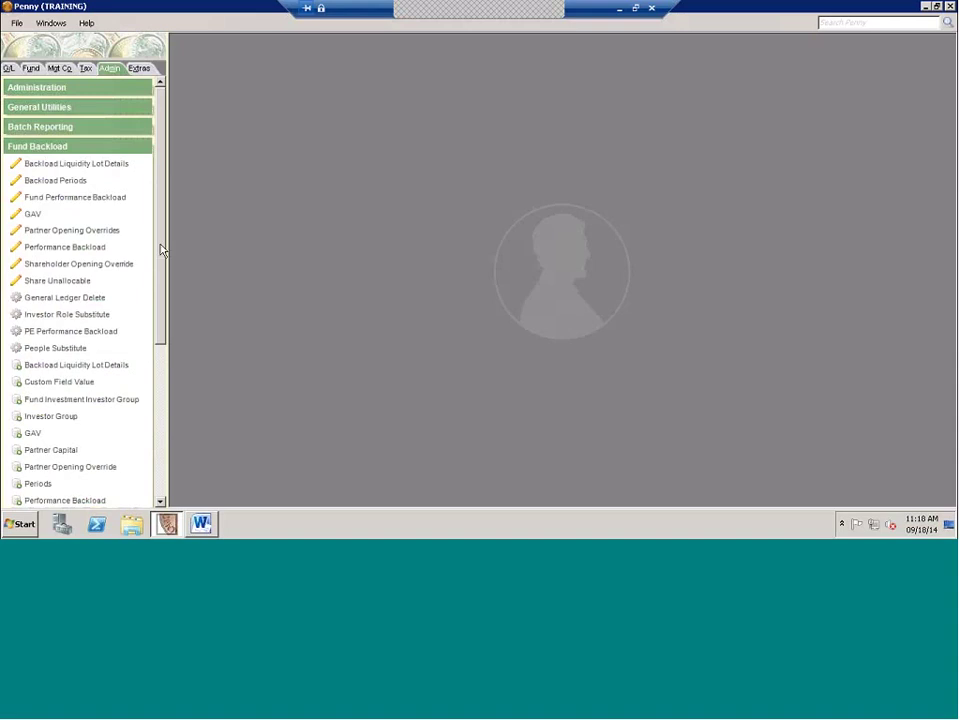
{"action": "left_click_drag", "start_coordinate": [161, 249], "coordinate": [161, 266]}
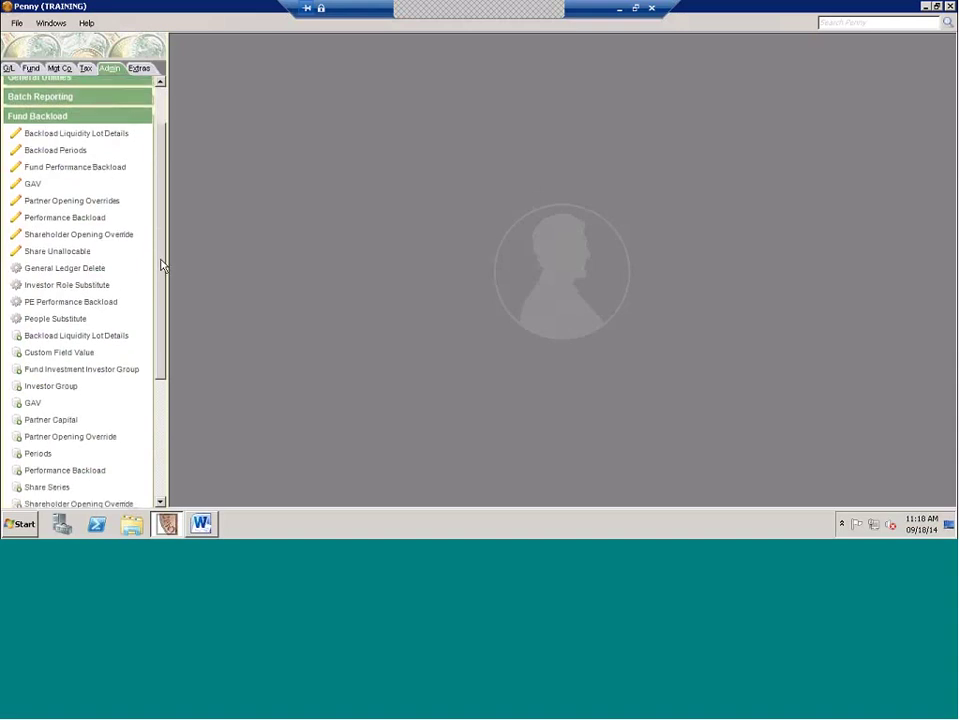
{"action": "left_click", "coordinate": [50, 425]}
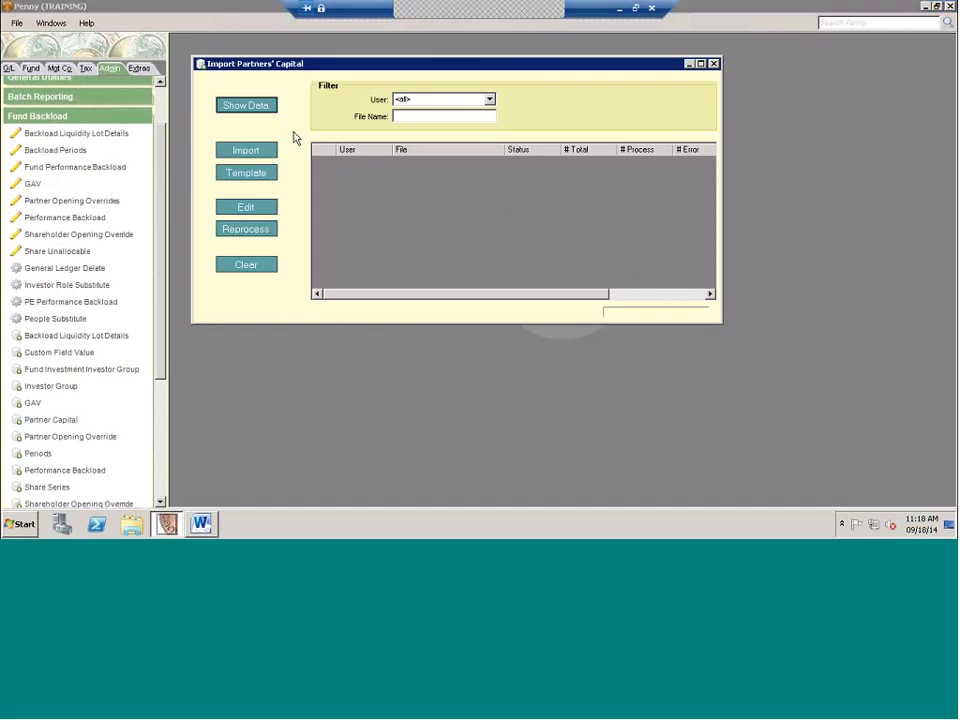
Read the help topic on the Partner's Capital Import's required and optional fields in an enlarged window, then close the help
{"action": "key", "text": "F1"}
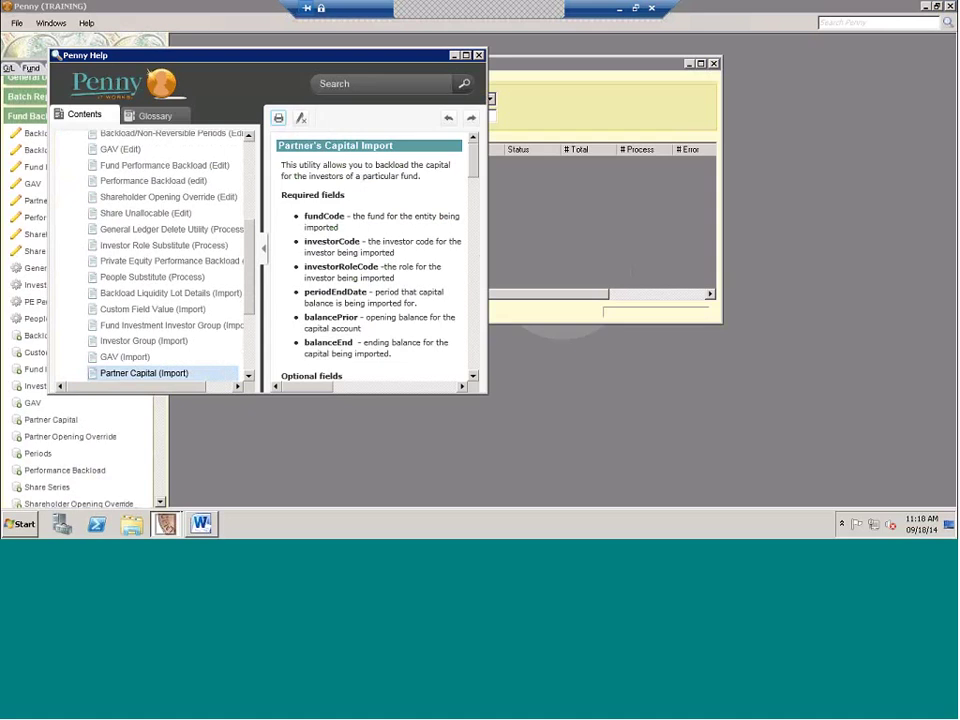
{"action": "left_click", "coordinate": [264, 248]}
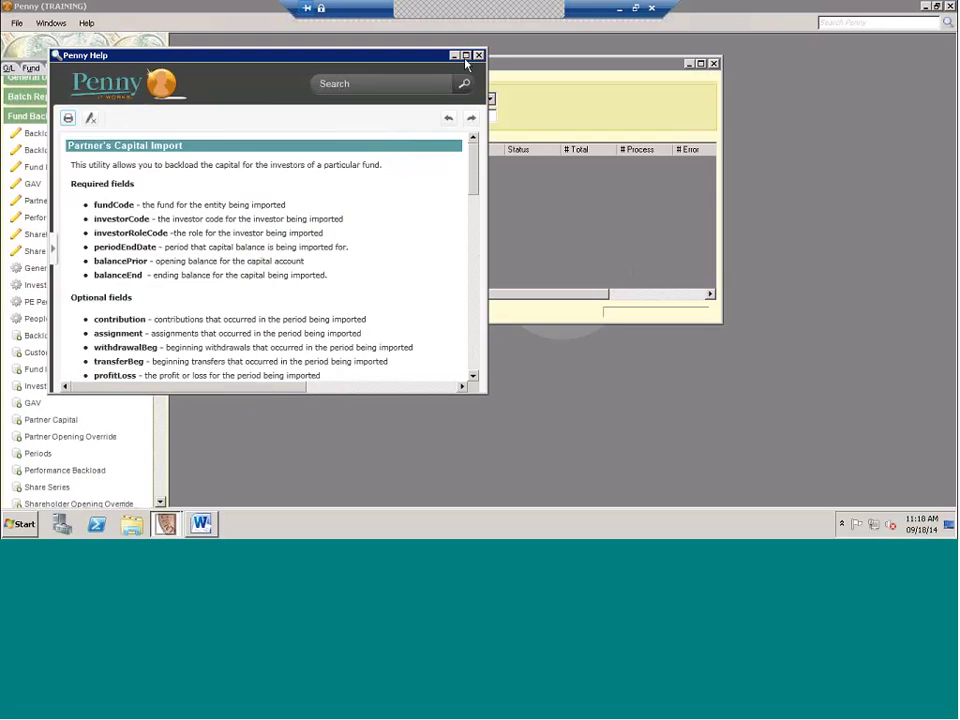
{"action": "left_click_drag", "start_coordinate": [524, 395], "coordinate": [771, 440]}
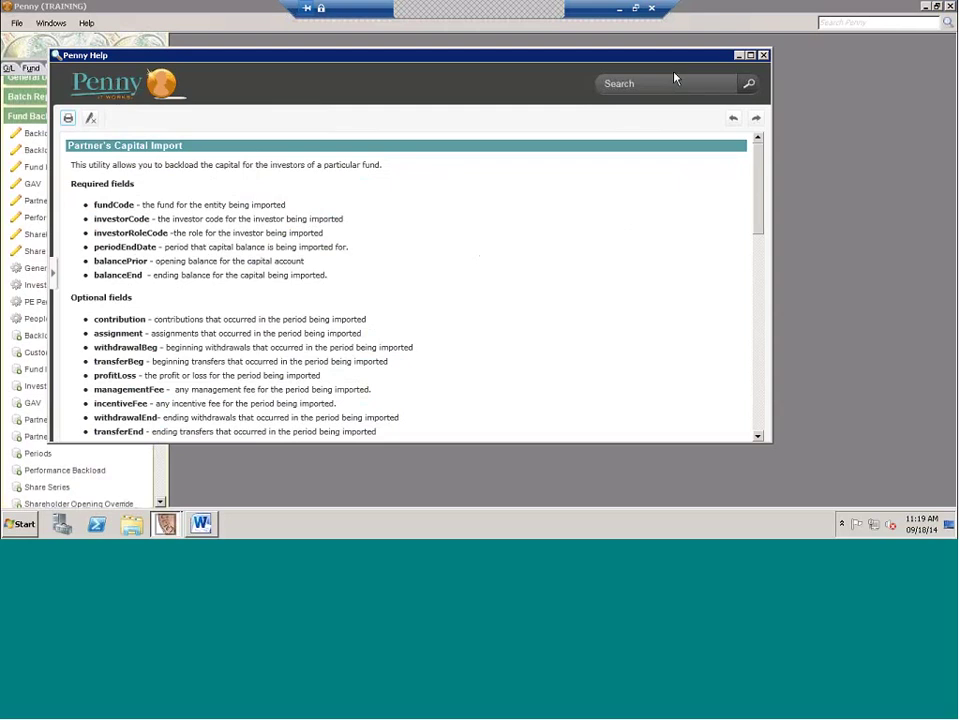
{"action": "left_click", "coordinate": [763, 55]}
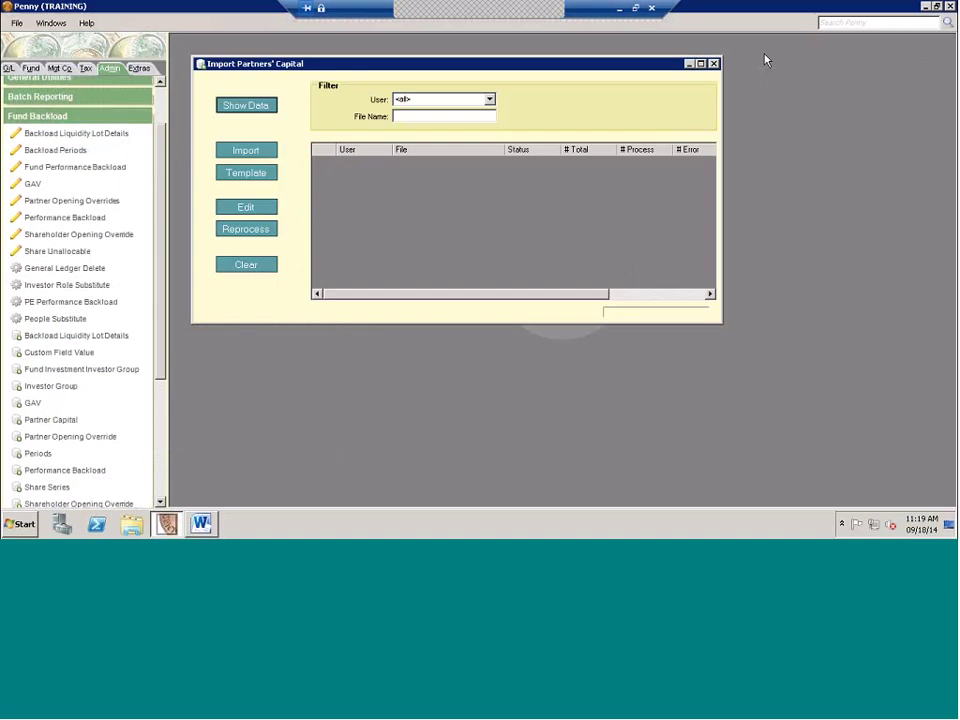
List the partners' capital imports for all users and open capitalPartner.xls with all rows shown in an enlarged window
{"action": "left_click", "coordinate": [264, 107]}
{"action": "double_click", "coordinate": [352, 180]}
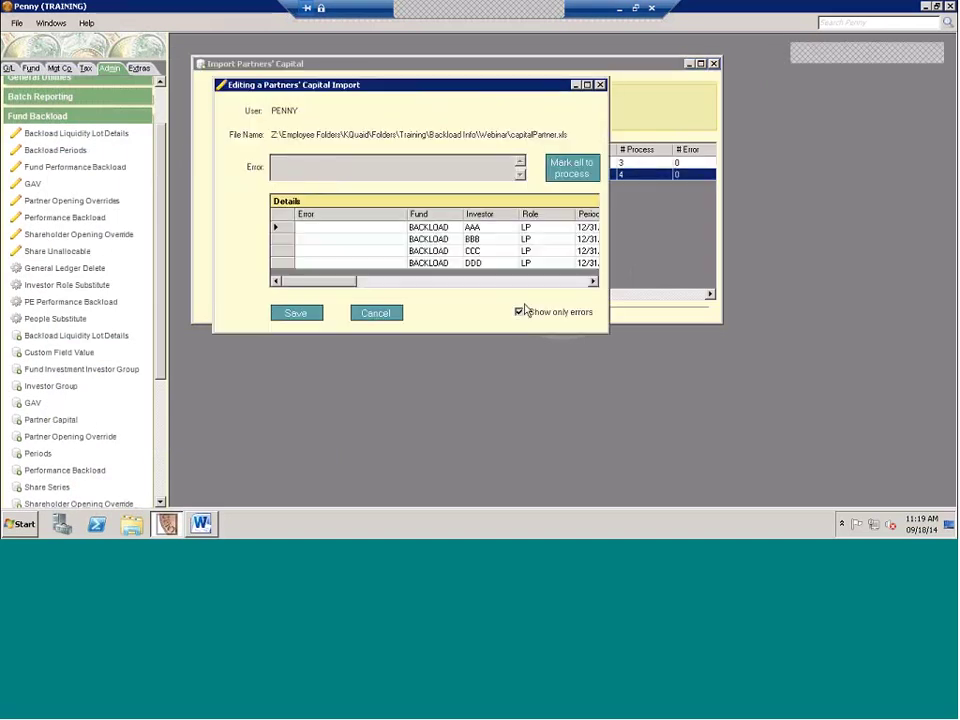
{"action": "left_click", "coordinate": [520, 312]}
{"action": "left_click_drag", "start_coordinate": [608, 332], "coordinate": [862, 428]}
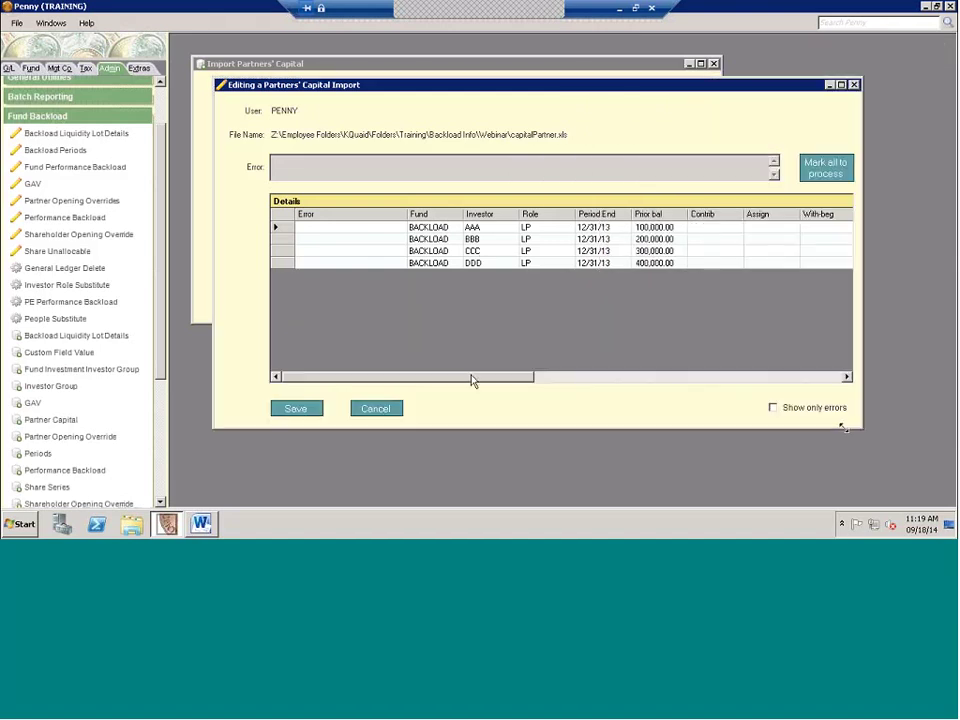
Examine each investor's role, prior balance, profit/loss, management fee and ending balance in the capital import, then close the import windows
{"action": "scroll", "coordinate": [471, 378], "scroll_direction": "right", "scroll_amount": 2}
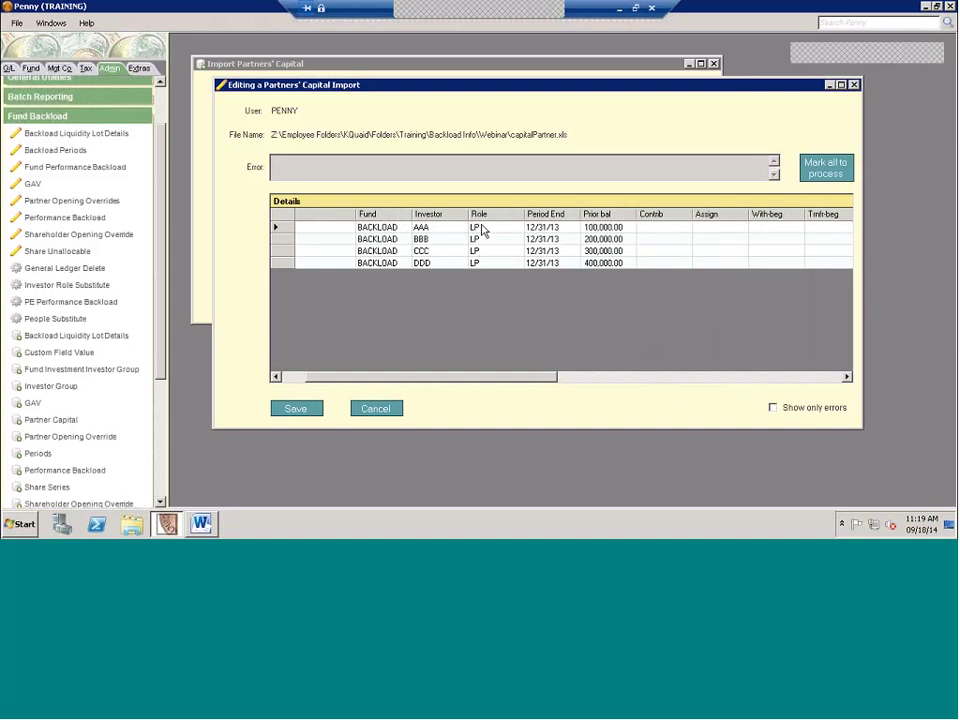
{"action": "left_click_drag", "start_coordinate": [530, 378], "coordinate": [664, 381]}
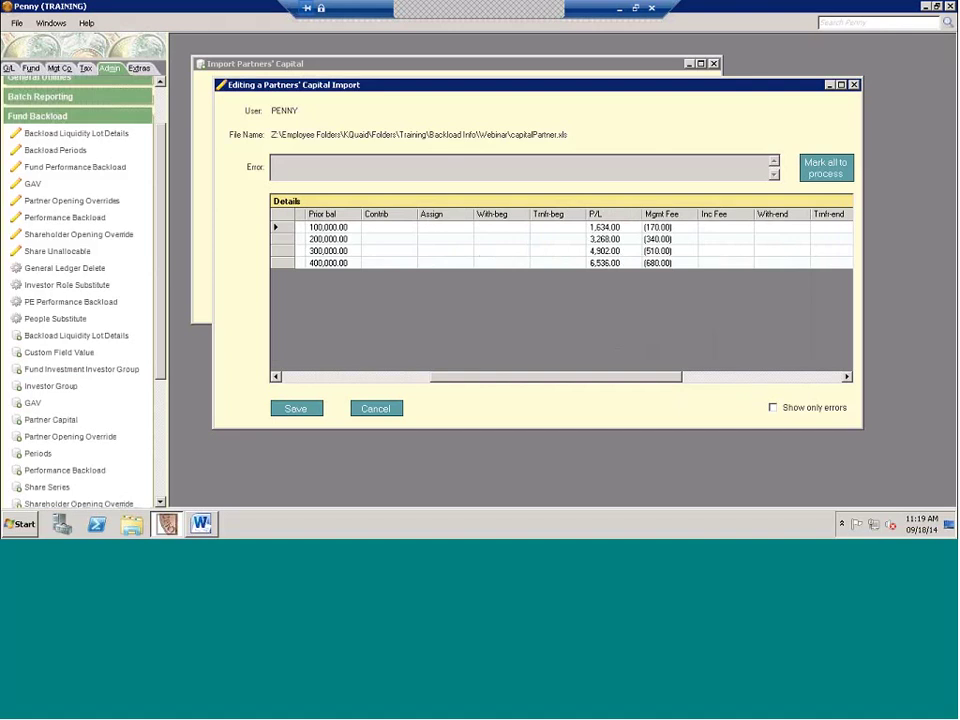
{"action": "scroll", "coordinate": [590, 192], "scroll_direction": "right", "scroll_amount": 2}
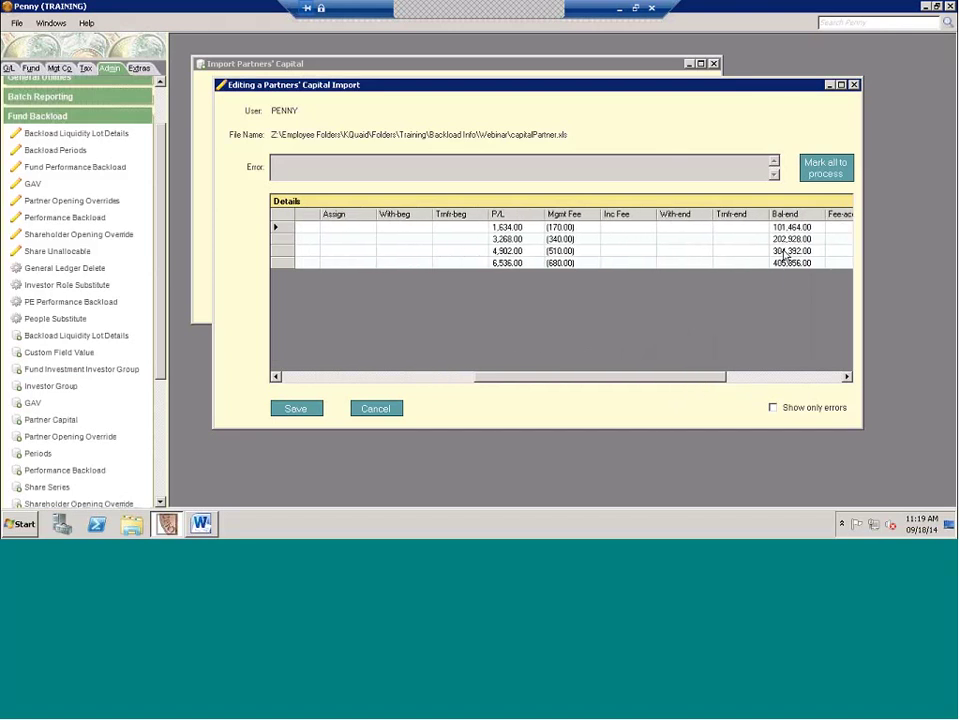
{"action": "left_click_drag", "start_coordinate": [643, 377], "coordinate": [638, 377]}
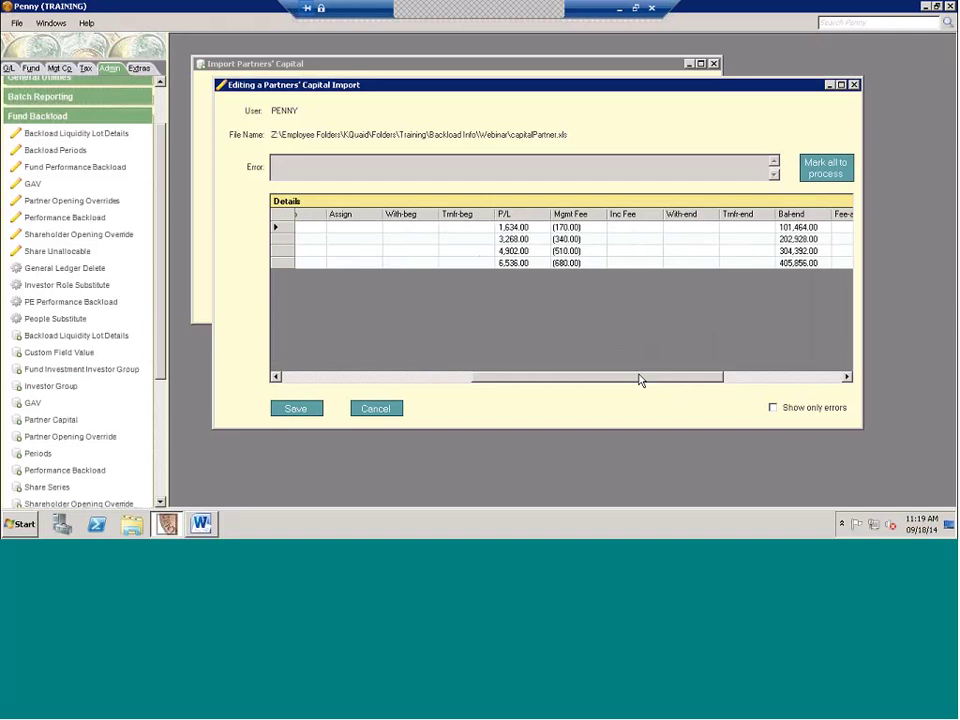
{"action": "left_click_drag", "start_coordinate": [640, 380], "coordinate": [602, 387]}
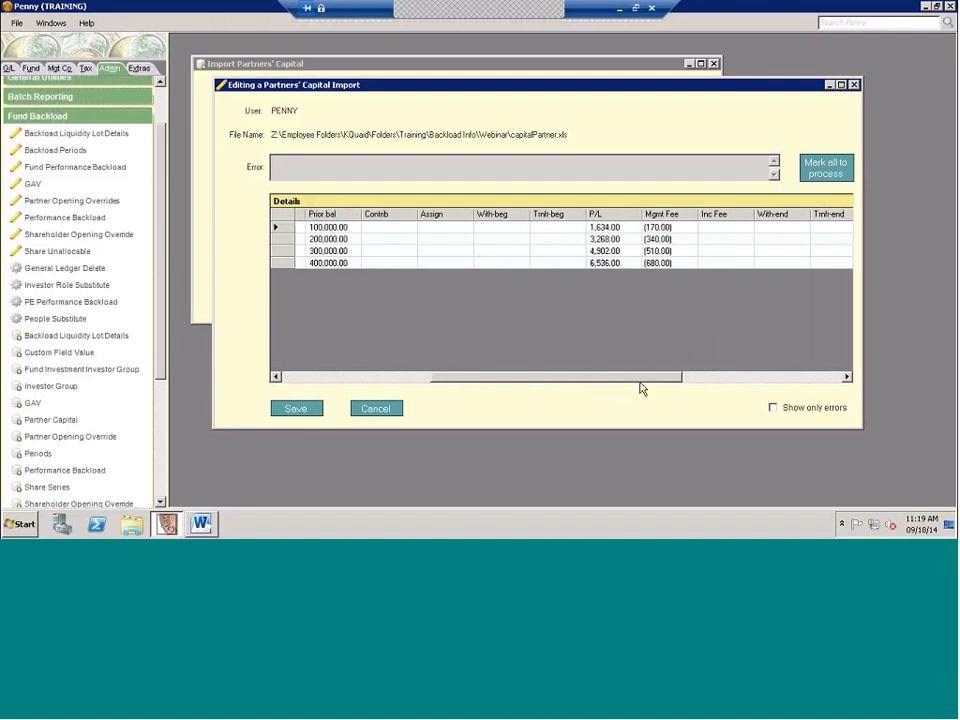
{"action": "left_click_drag", "start_coordinate": [641, 381], "coordinate": [658, 386]}
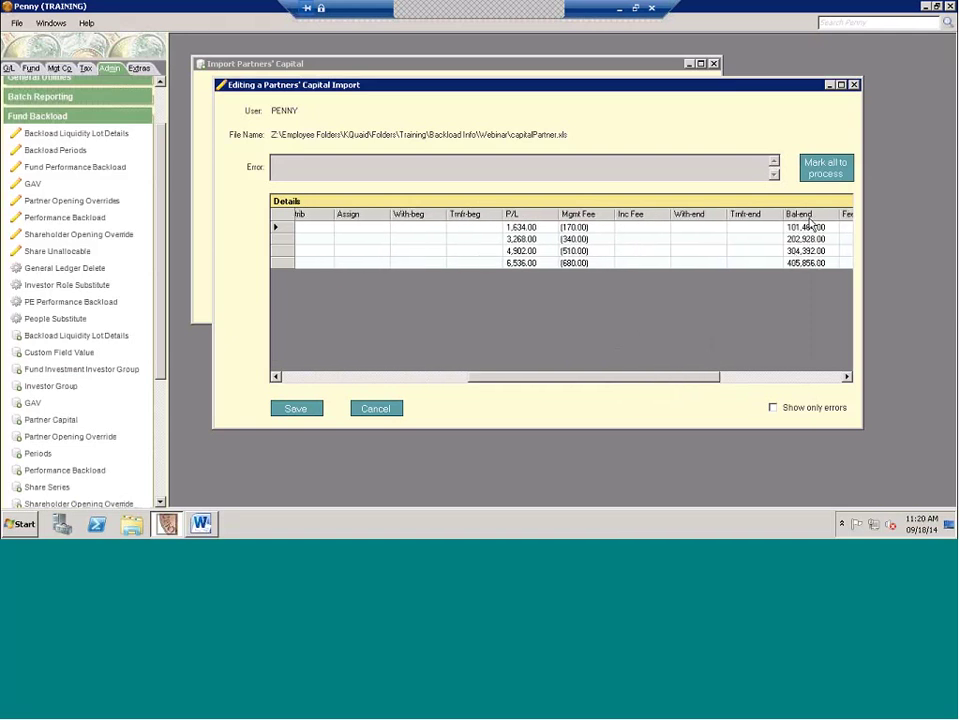
{"action": "left_click", "coordinate": [853, 85]}
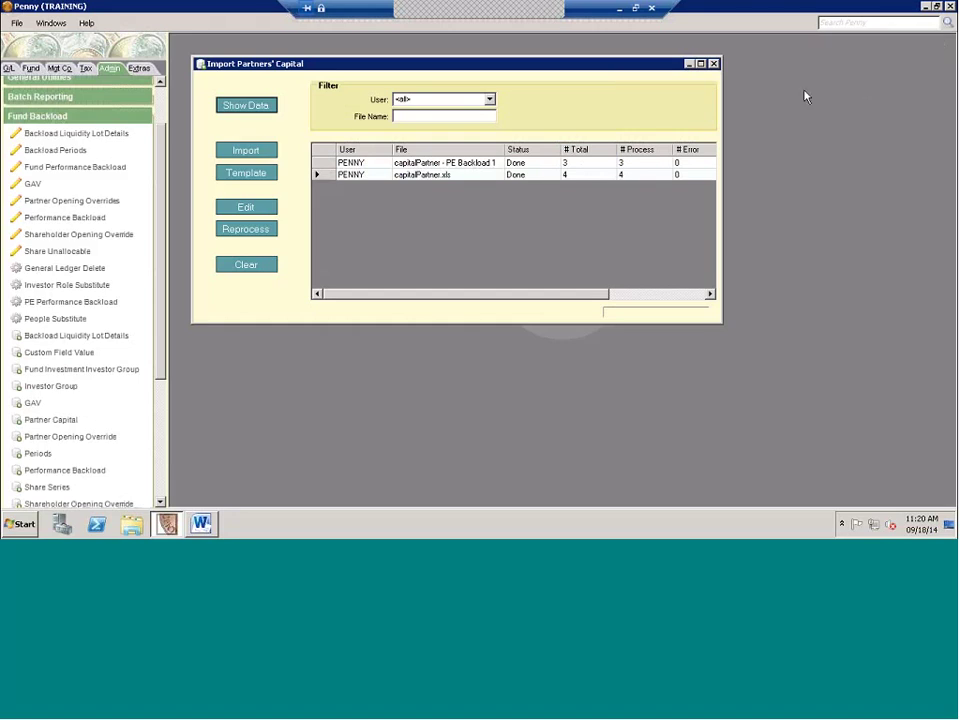
{"action": "left_click", "coordinate": [713, 64]}
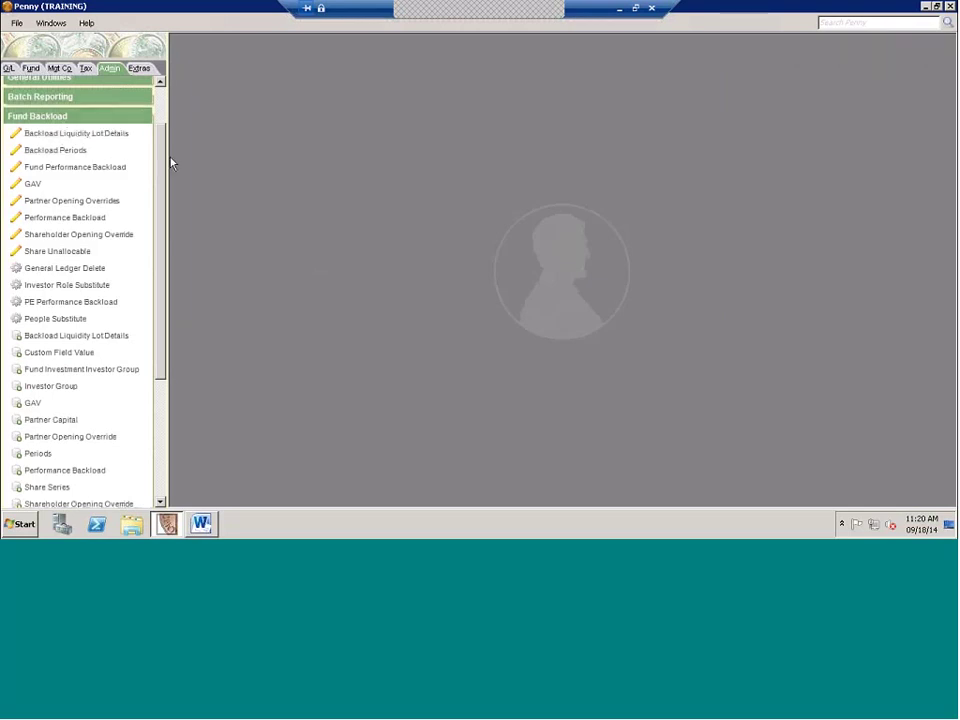
Examine all rows of ShareSeries.xls from the Fund Backload Share Series import in an enlarged window, then close the import windows
{"action": "left_click_drag", "start_coordinate": [163, 162], "coordinate": [163, 191]}
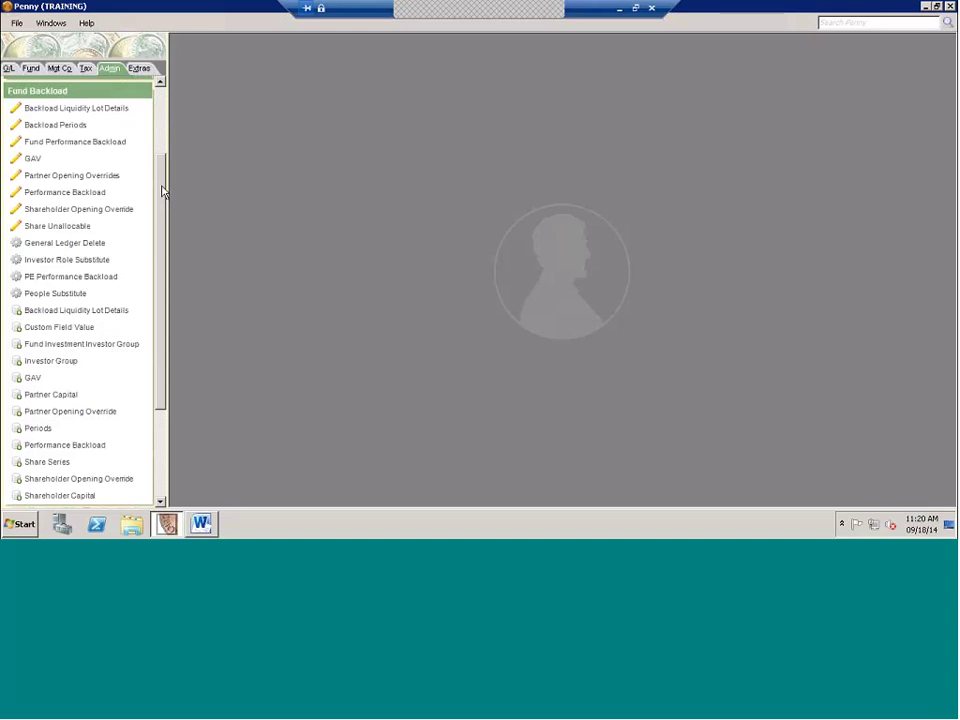
{"action": "scroll", "coordinate": [124, 146], "scroll_direction": "down", "scroll_amount": 1}
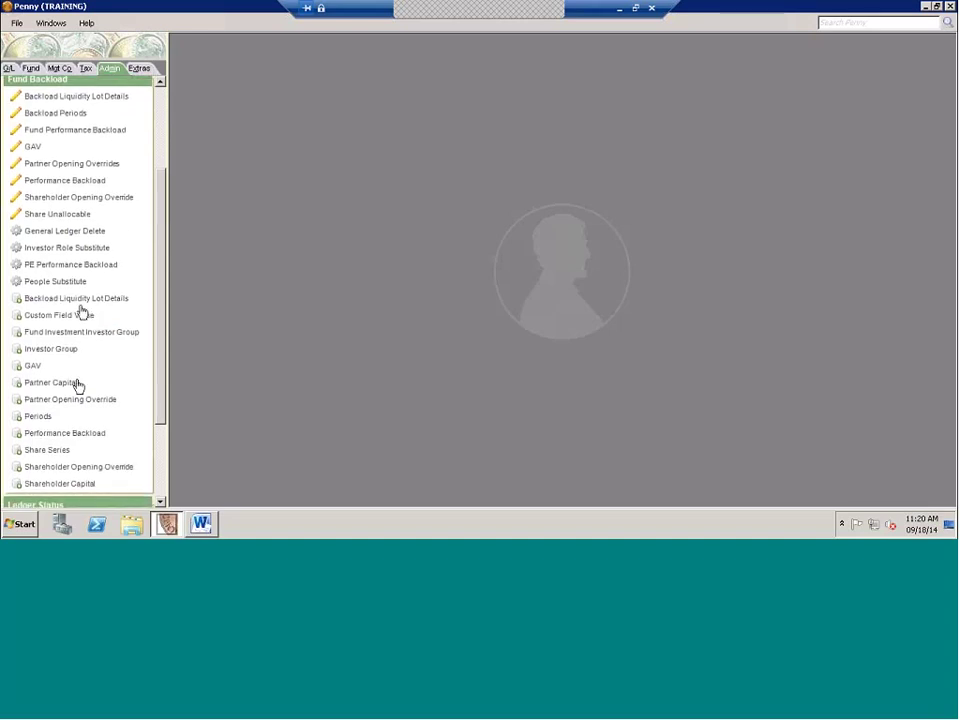
{"action": "left_click", "coordinate": [47, 451]}
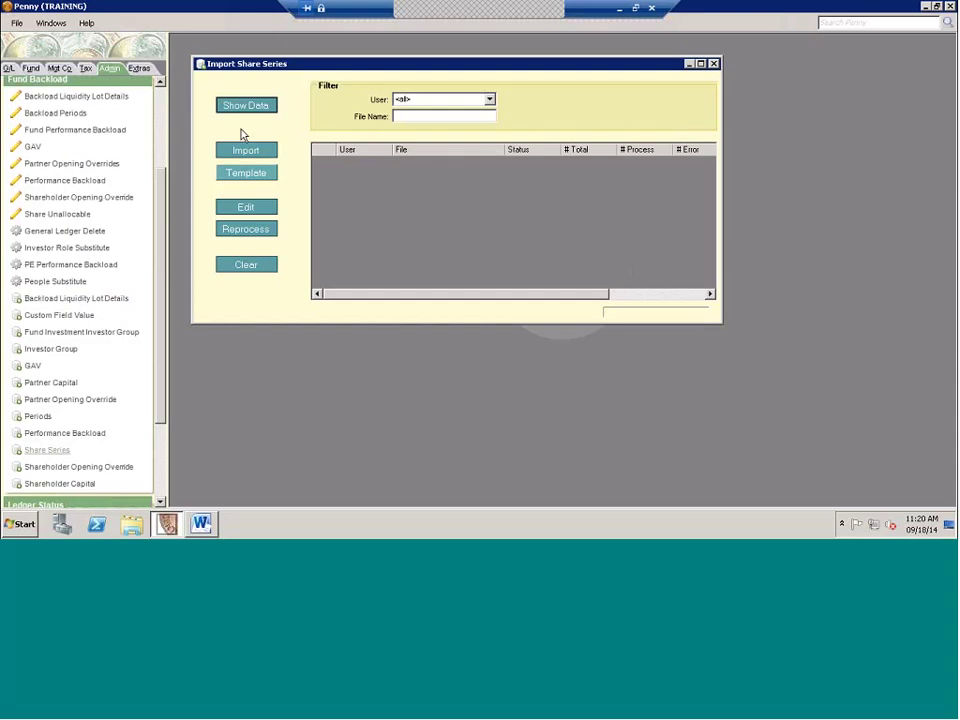
{"action": "left_click", "coordinate": [242, 105]}
{"action": "double_click", "coordinate": [328, 161]}
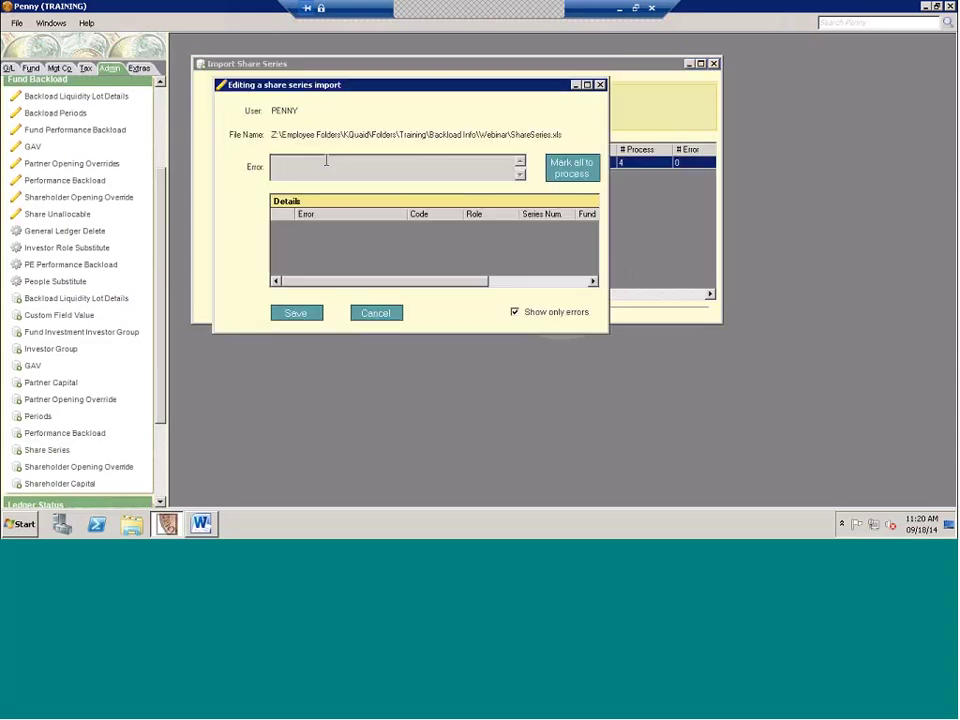
{"action": "left_click", "coordinate": [514, 312]}
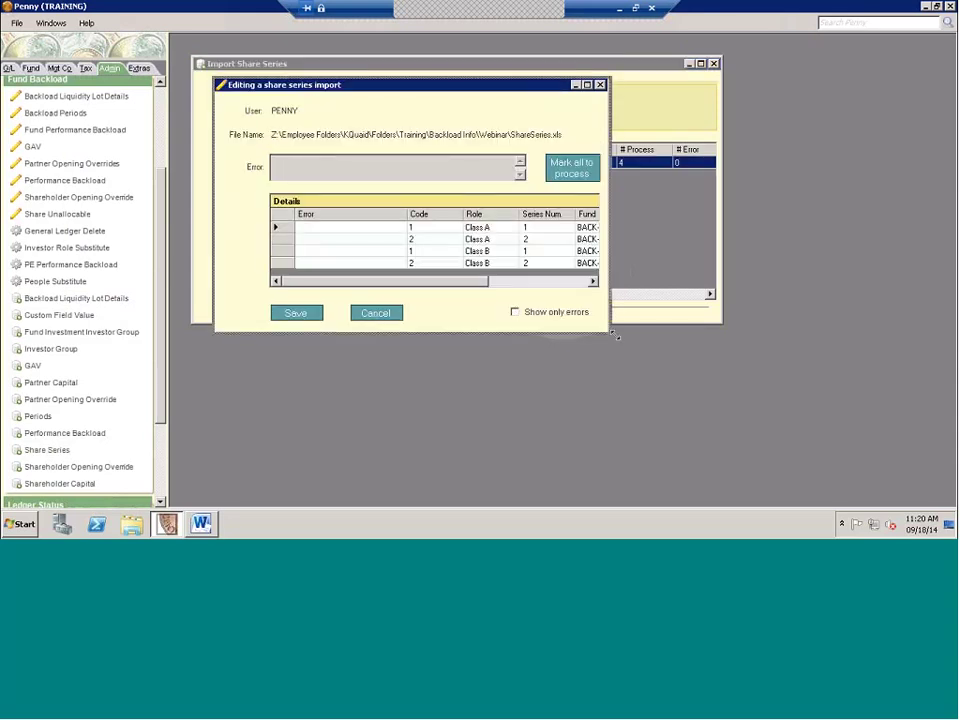
{"action": "left_click_drag", "start_coordinate": [614, 335], "coordinate": [816, 424]}
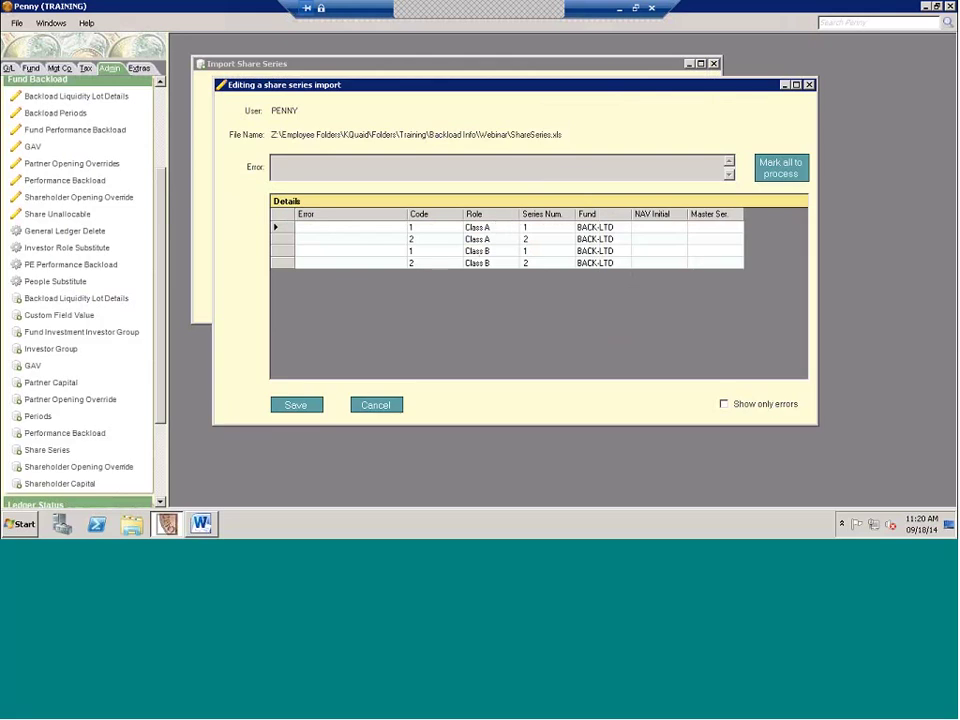
{"action": "left_click", "coordinate": [809, 86]}
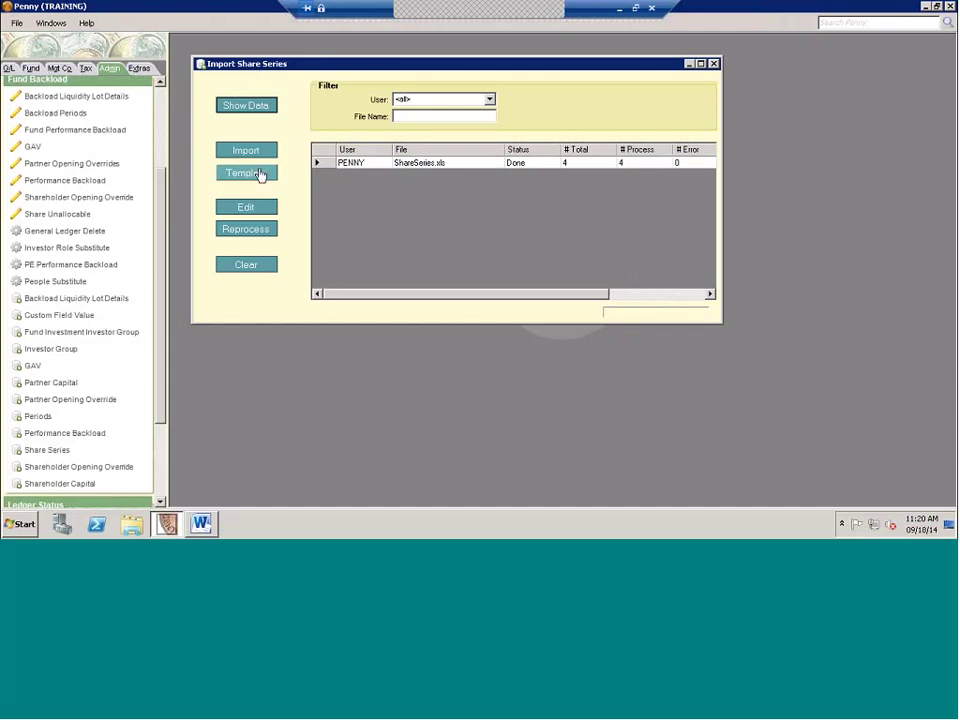
{"action": "left_click", "coordinate": [714, 65]}
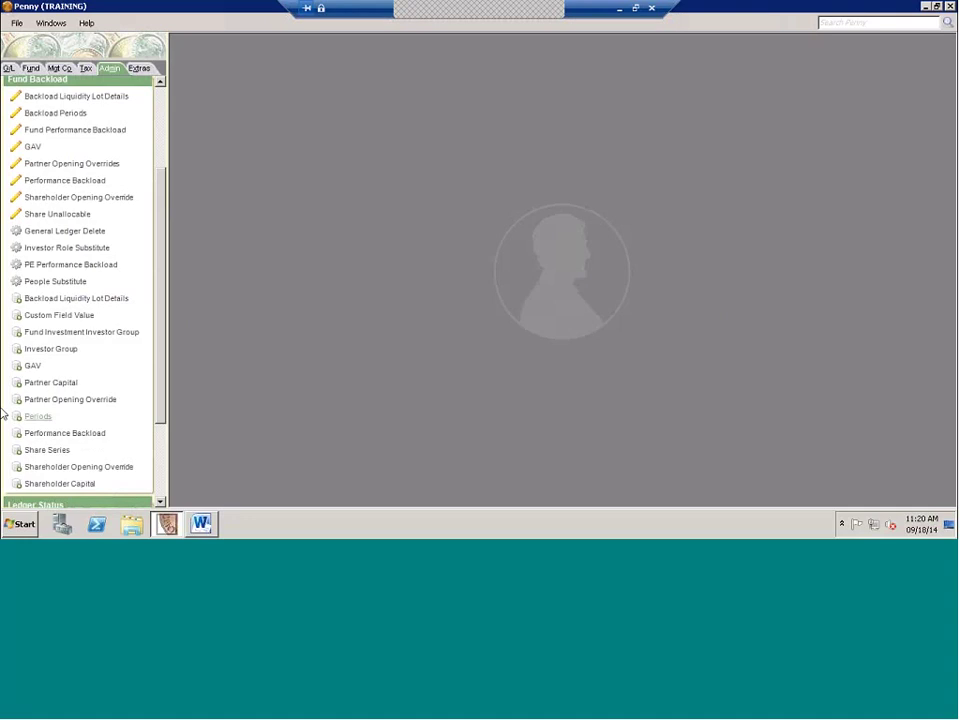
Open NAV.xls from the Fund Backload GAV import and examine all its rows and GAV columns in an enlarged window
{"action": "left_click", "coordinate": [43, 452]}
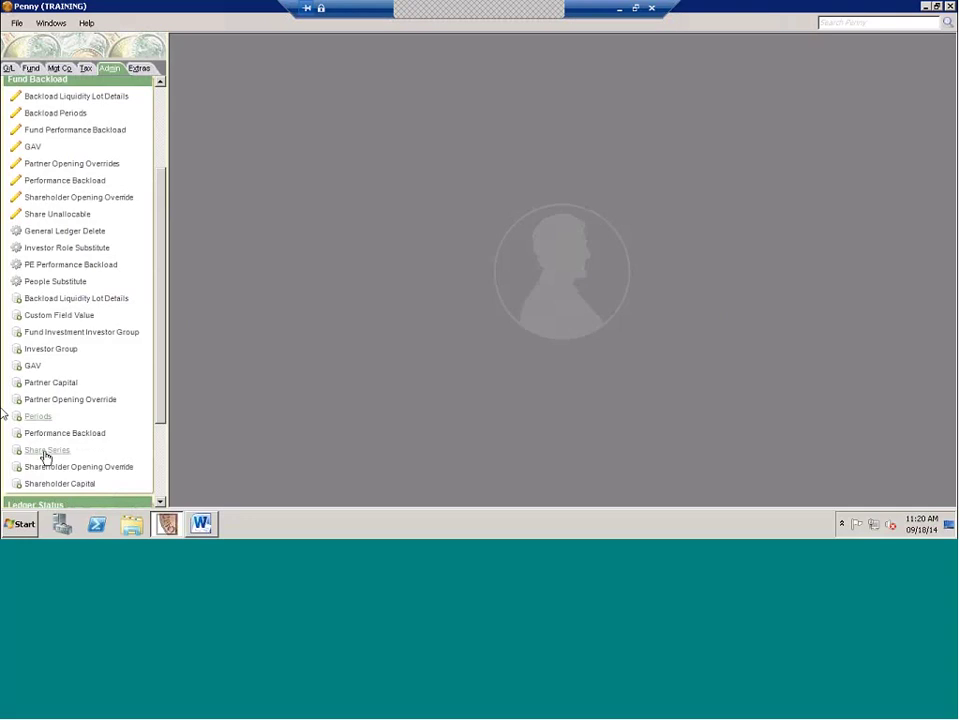
{"action": "left_click", "coordinate": [32, 366]}
{"action": "left_click", "coordinate": [250, 105]}
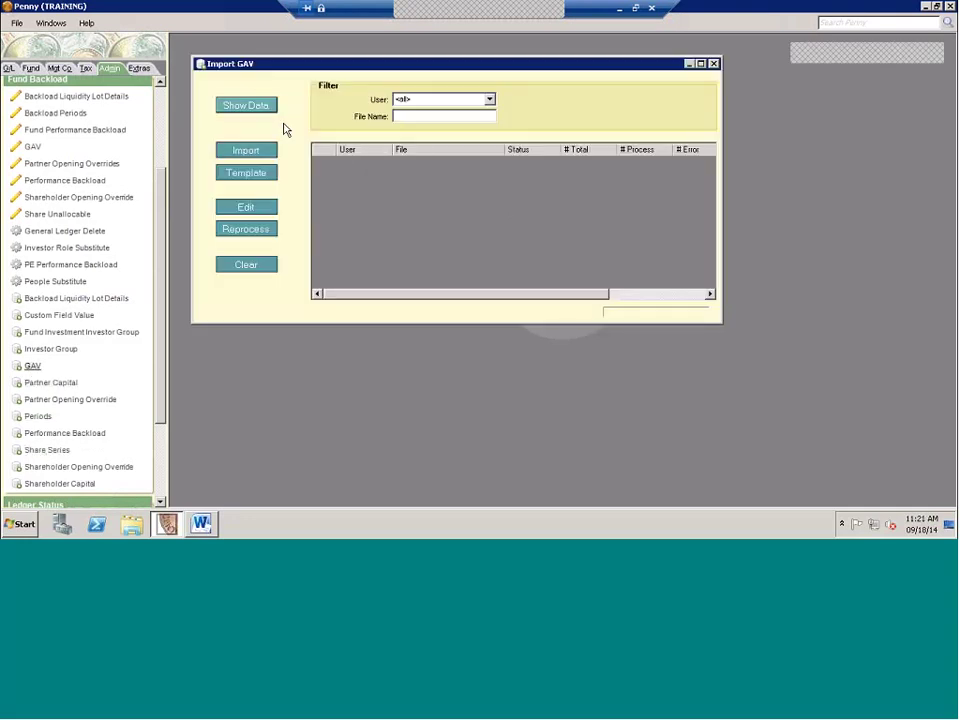
{"action": "double_click", "coordinate": [345, 161]}
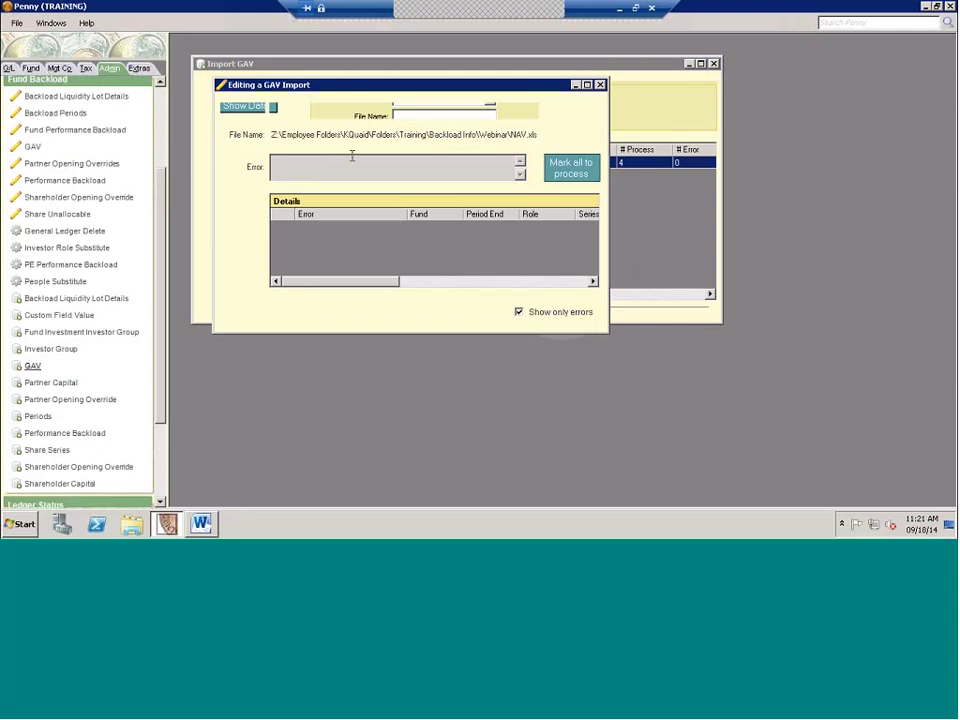
{"action": "left_click", "coordinate": [518, 312]}
{"action": "left_click_drag", "start_coordinate": [651, 322], "coordinate": [857, 399]}
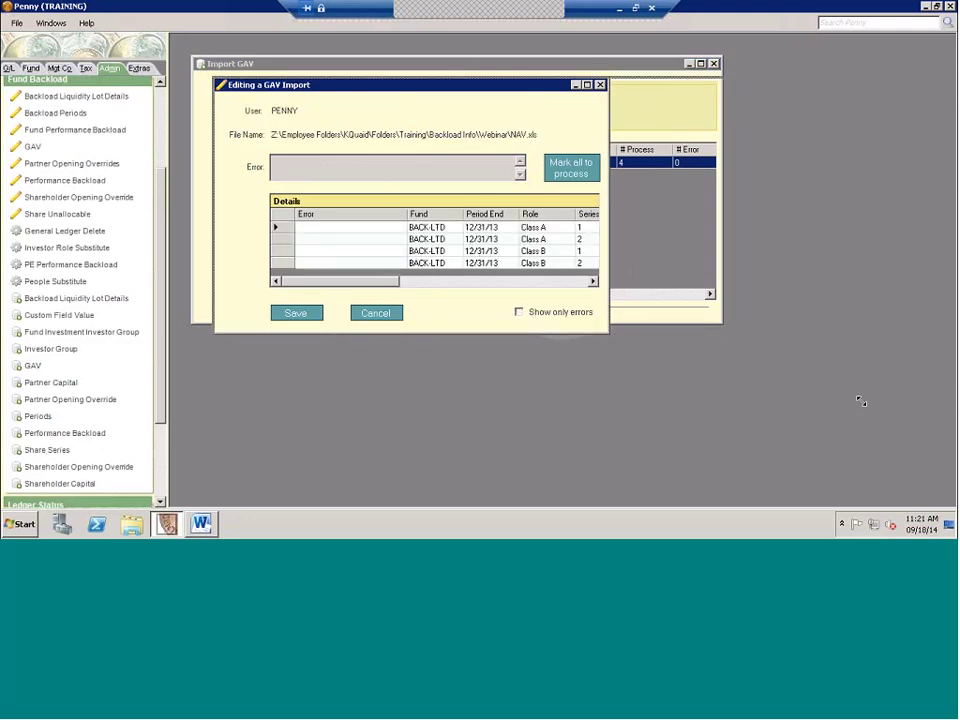
{"action": "left_click_drag", "start_coordinate": [640, 354], "coordinate": [709, 349]}
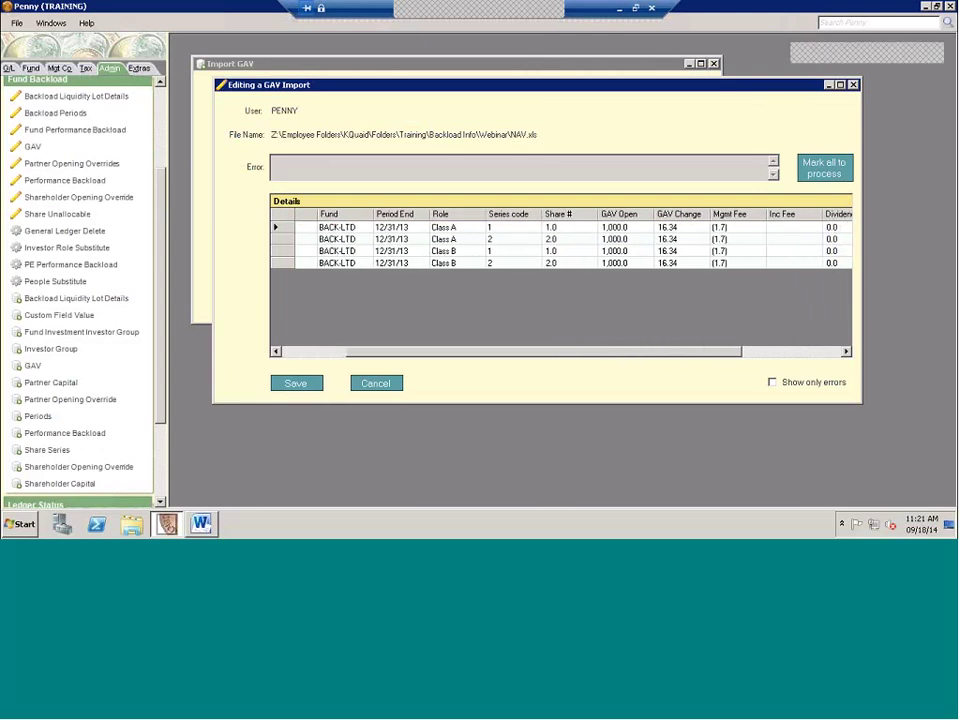
Examine the fee, dividend, GAV End and memo incentive fee columns of the GAV import, then close the import windows
{"action": "left_click_drag", "start_coordinate": [517, 345], "coordinate": [607, 364]}
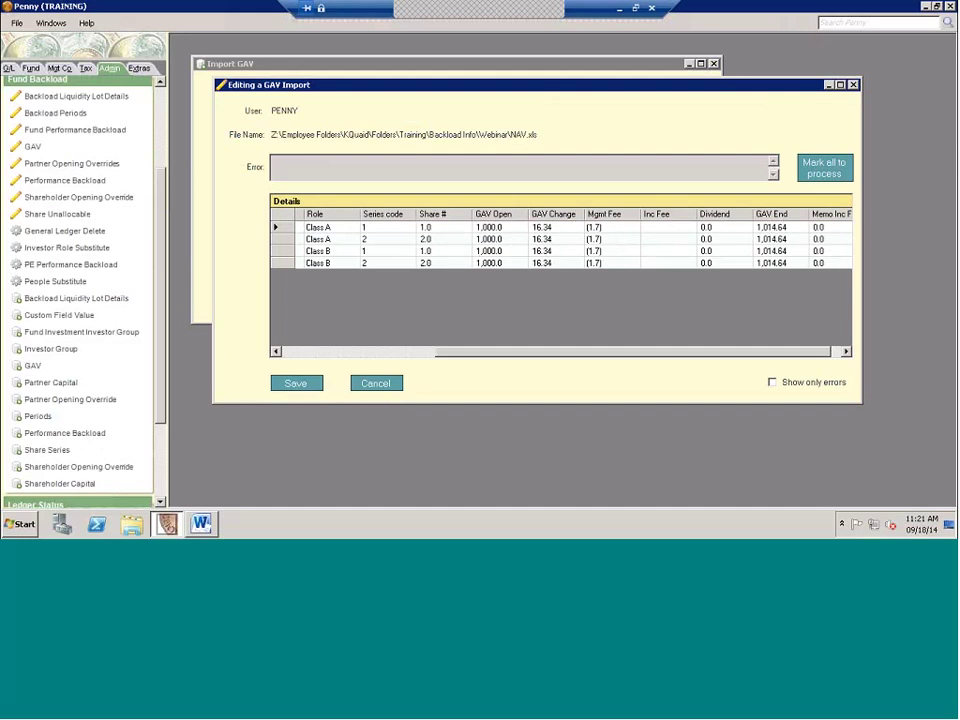
{"action": "left_click", "coordinate": [789, 353]}
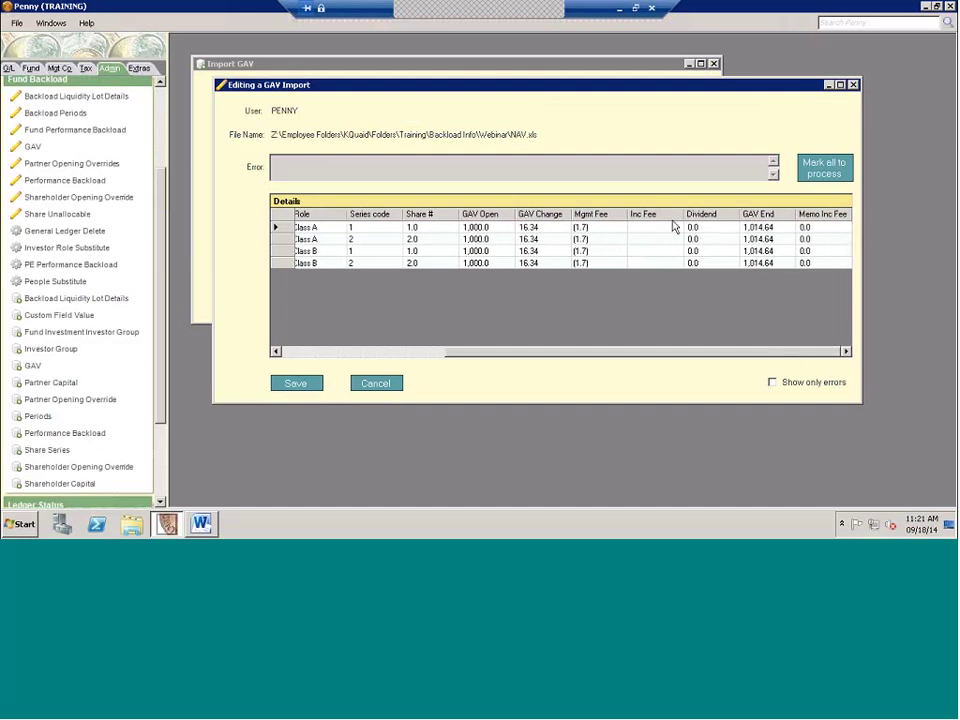
{"action": "left_click", "coordinate": [853, 84]}
{"action": "left_click", "coordinate": [714, 64]}
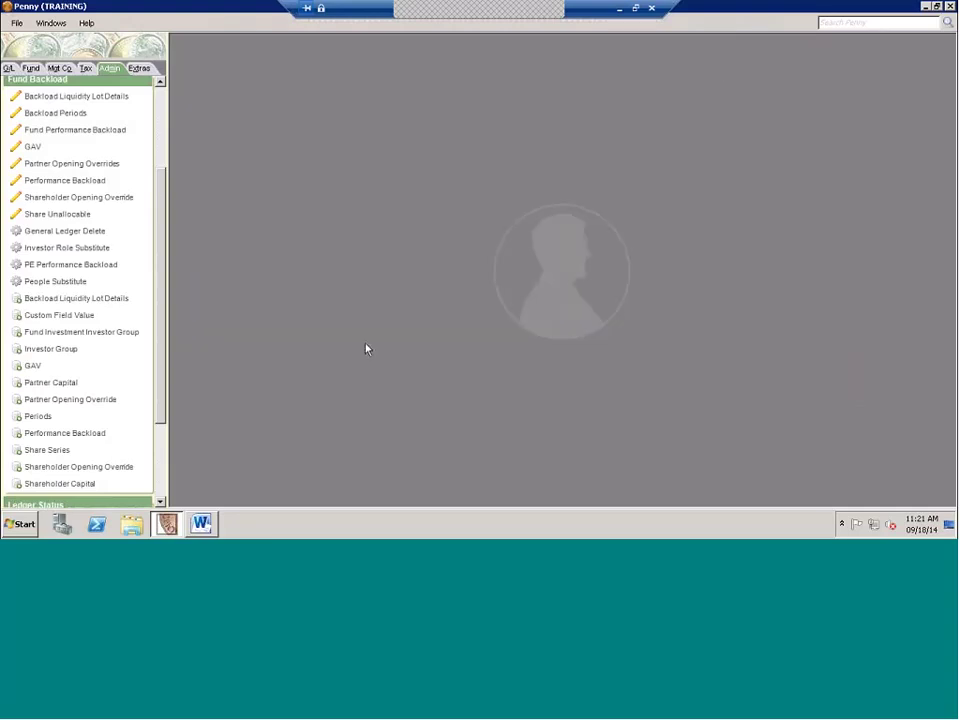
List the shareholders' capital imports for all users and open capitalShare.xls in an enlarged window
{"action": "left_click", "coordinate": [60, 484]}
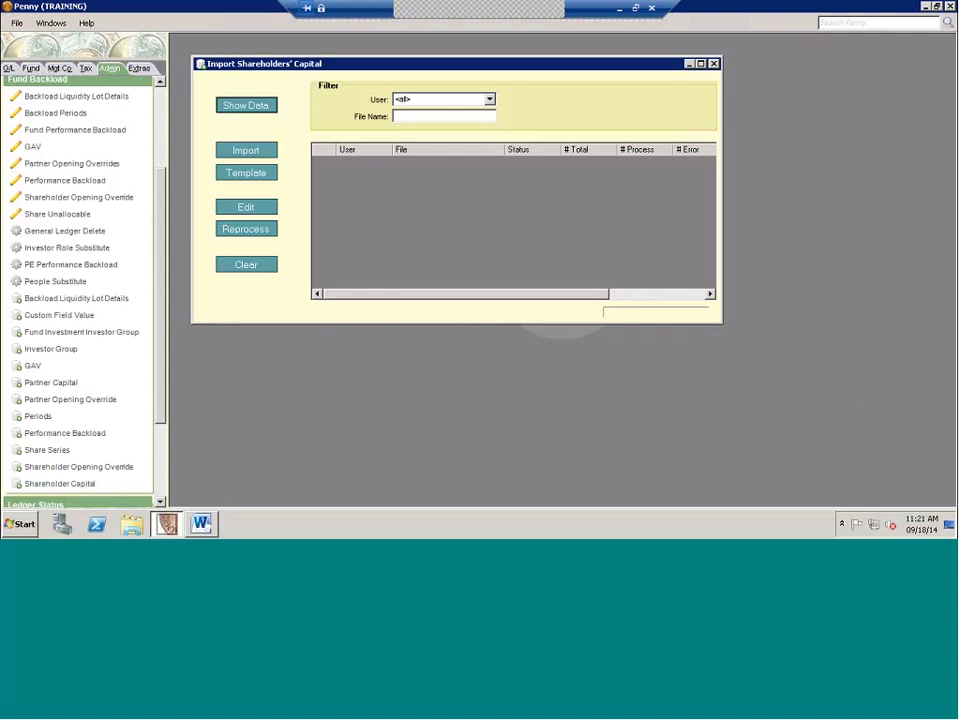
{"action": "left_click", "coordinate": [259, 117]}
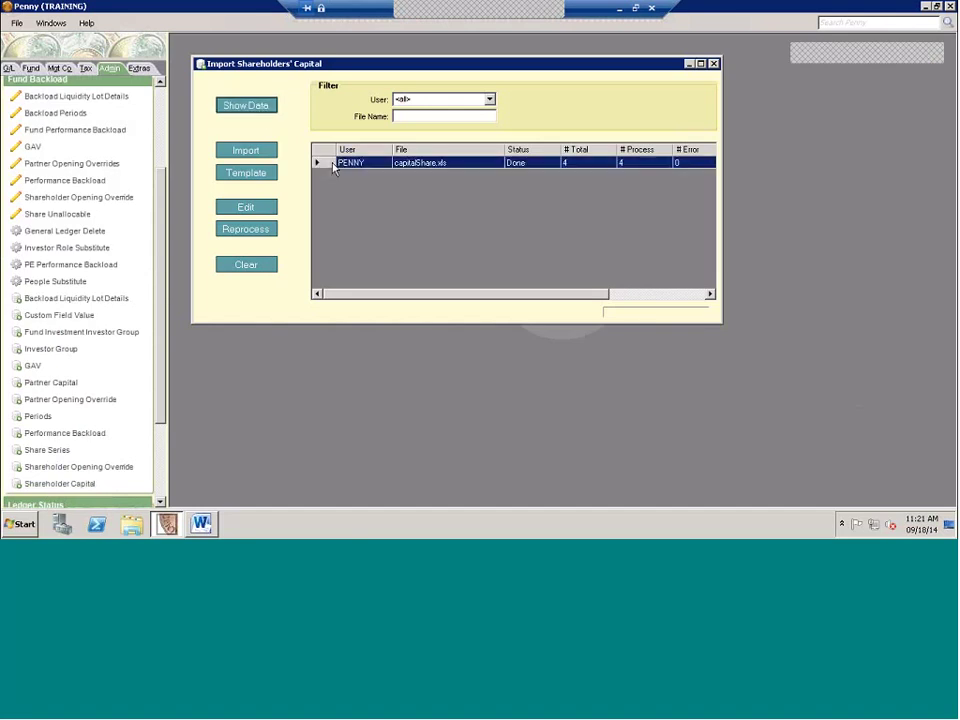
{"action": "double_click", "coordinate": [420, 162]}
{"action": "left_click", "coordinate": [514, 313]}
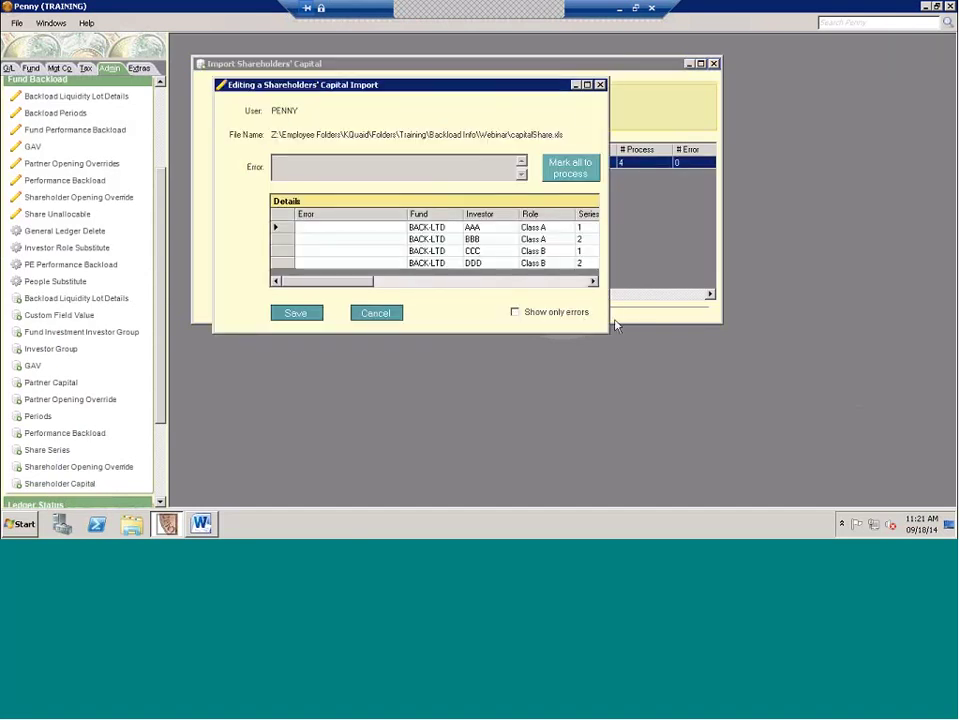
{"action": "left_click", "coordinate": [587, 84]}
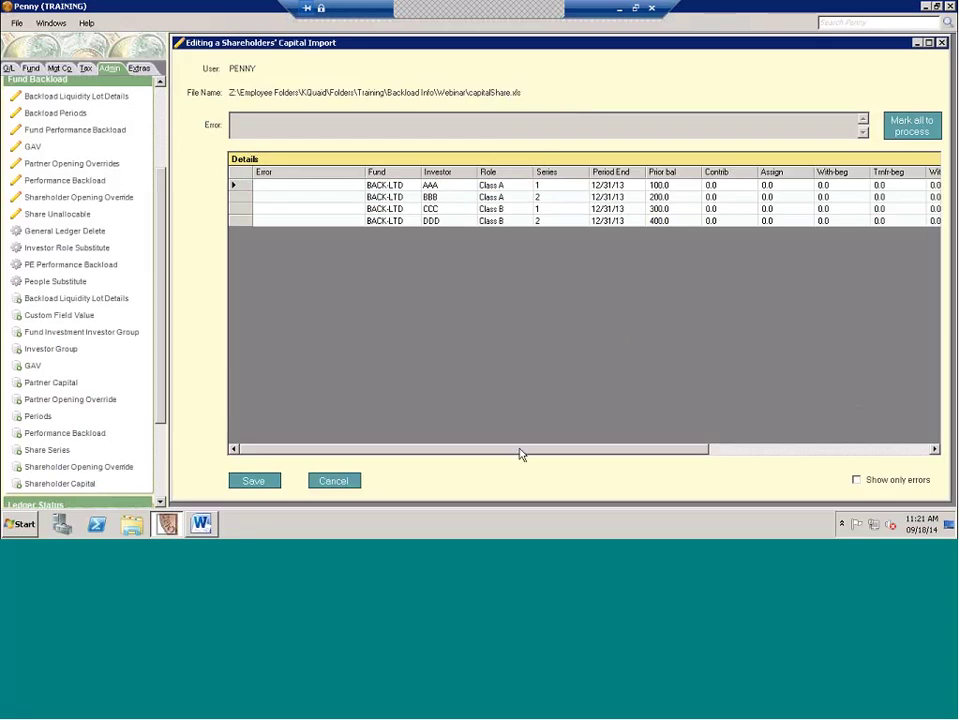
Examine each investor's prior balance, contributions, withdrawals, transfers and ending balance in the shareholders' capital import, then close the import windows
{"action": "left_click_drag", "start_coordinate": [519, 452], "coordinate": [634, 455]}
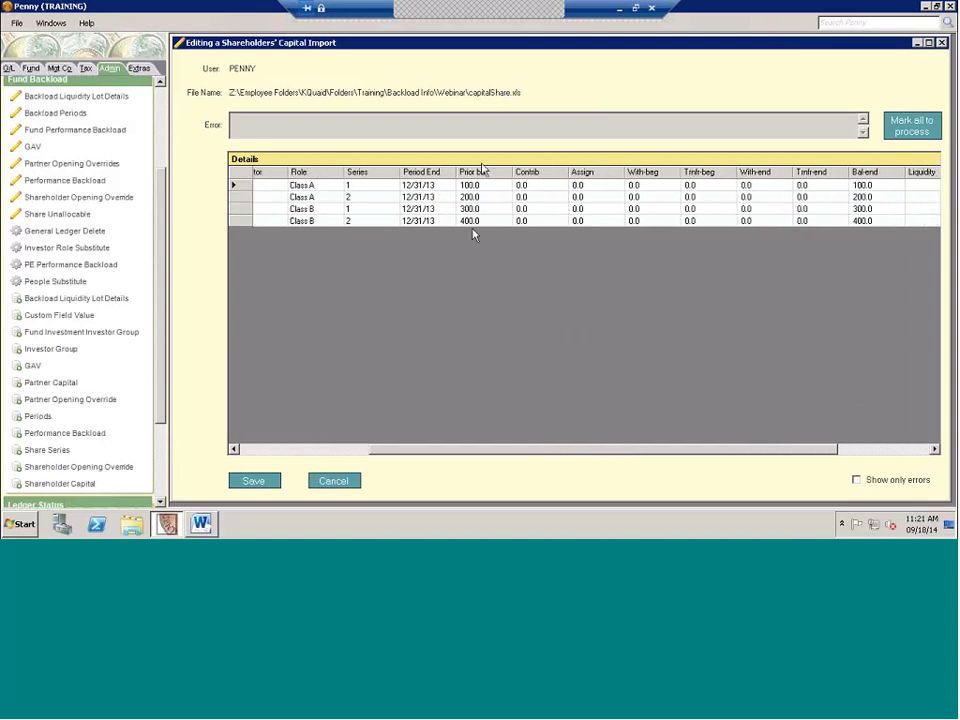
{"action": "left_click_drag", "start_coordinate": [493, 454], "coordinate": [559, 454]}
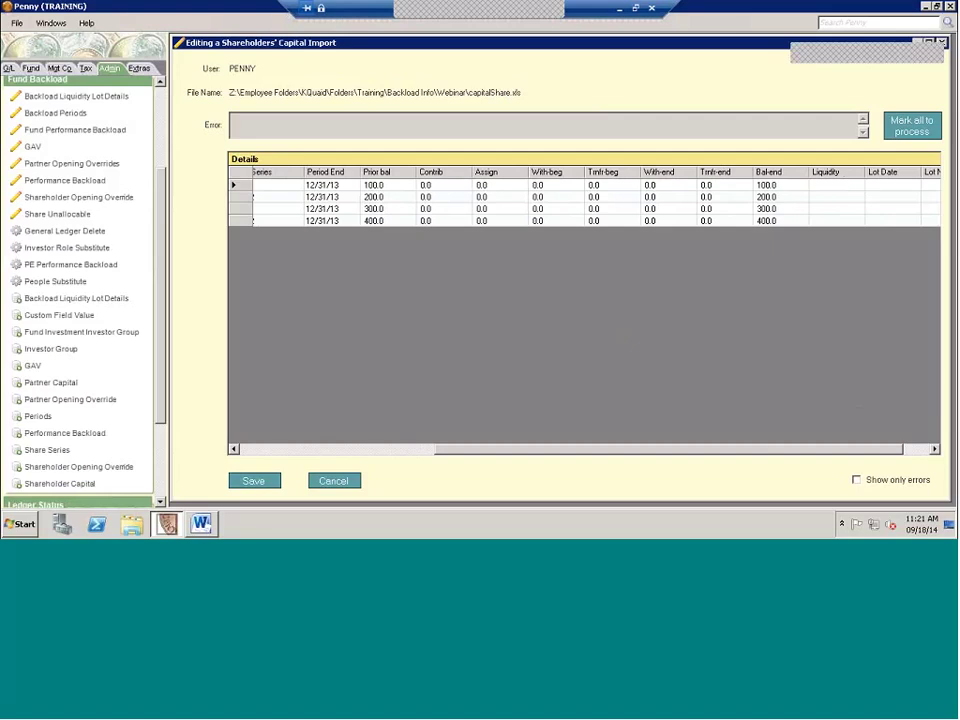
{"action": "left_click", "coordinate": [942, 43]}
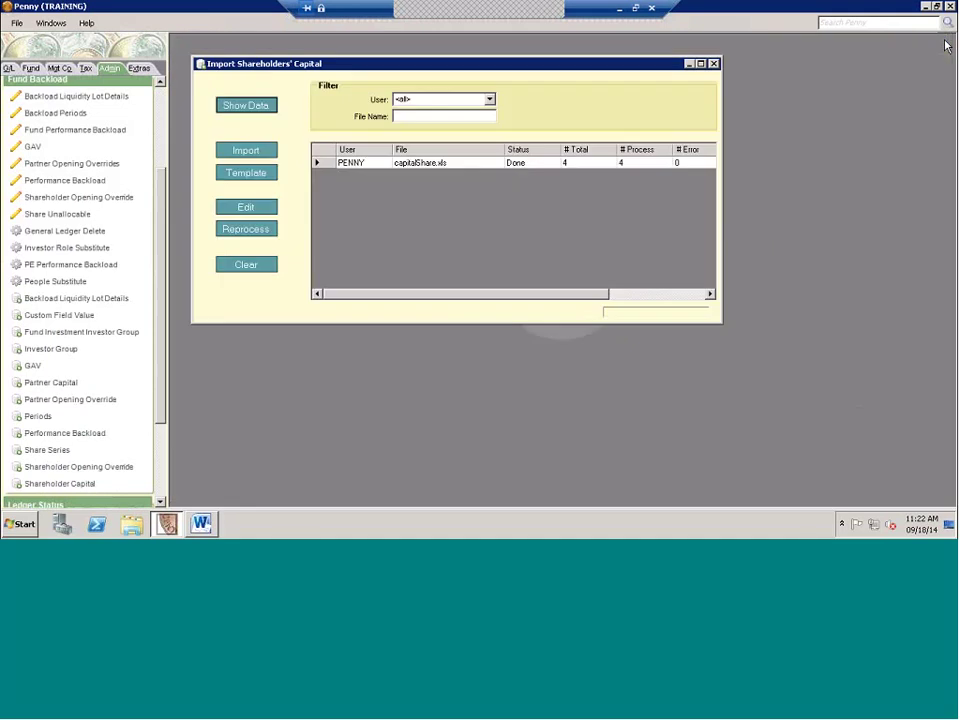
{"action": "left_click", "coordinate": [714, 64]}
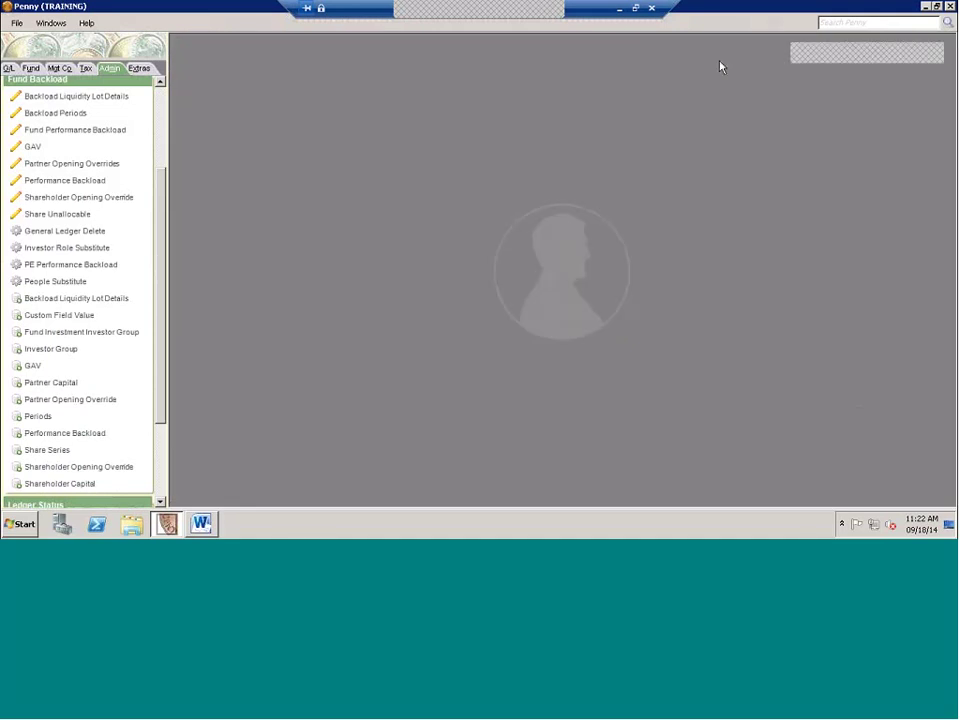
List the Fund Backload partners' capital imports for all users and select capitalPartner.xls, then close the import window
{"action": "left_click", "coordinate": [103, 82]}
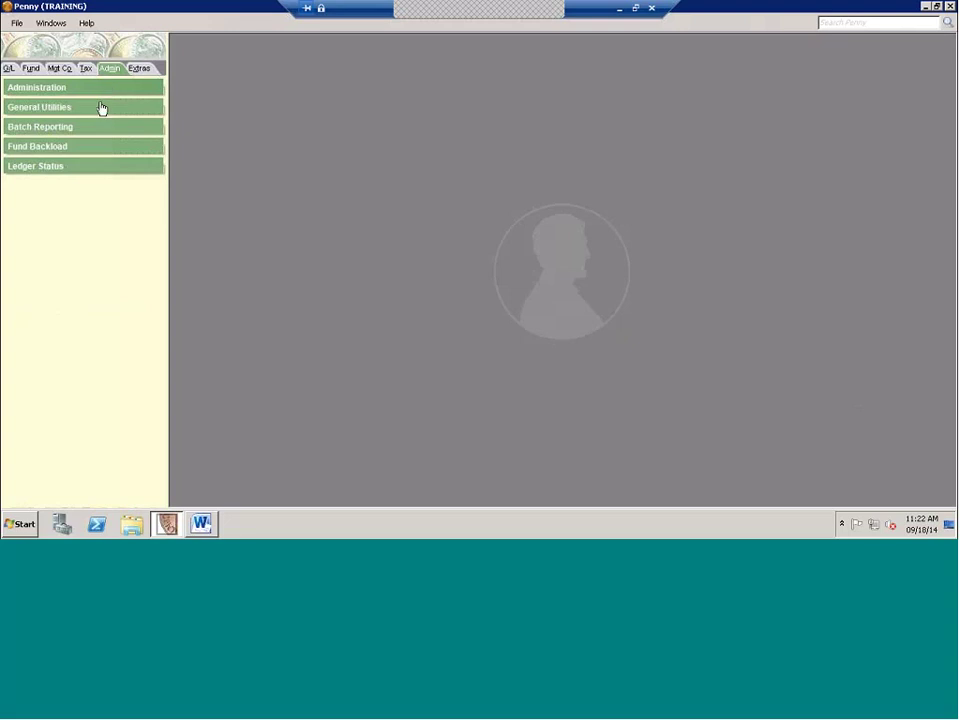
{"action": "left_click", "coordinate": [47, 150]}
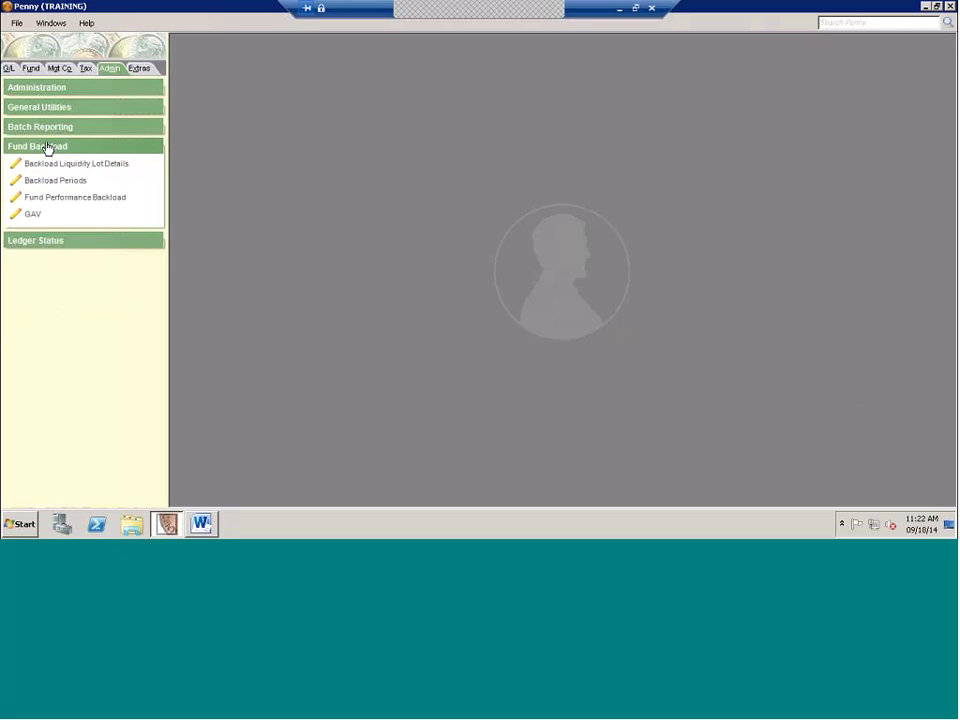
{"action": "scroll", "coordinate": [80, 300], "scroll_direction": "down", "scroll_amount": 3}
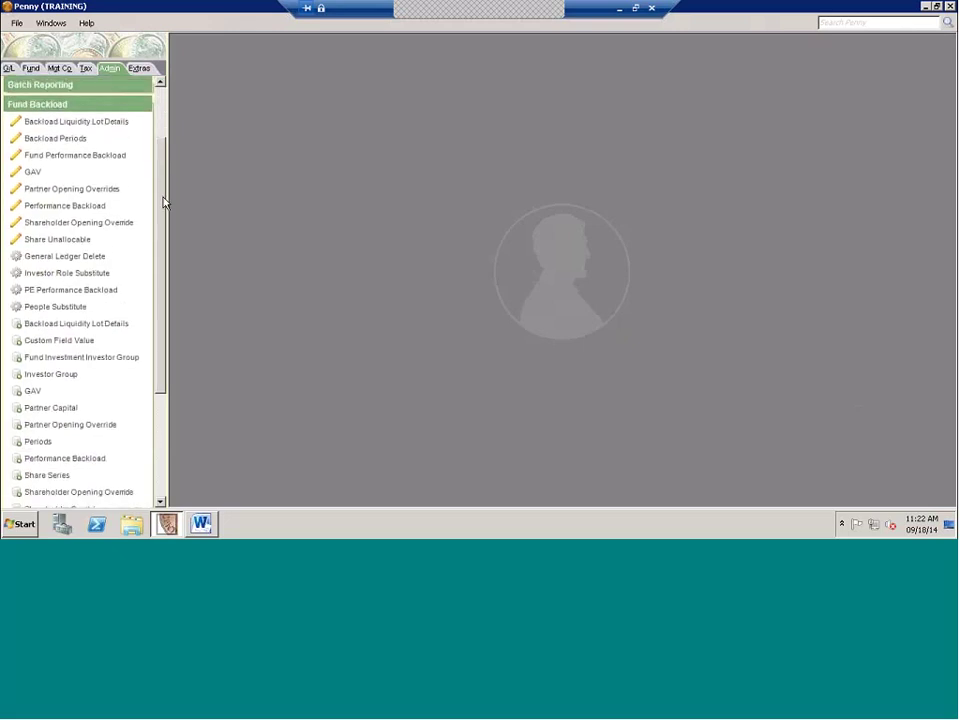
{"action": "left_click", "coordinate": [45, 388]}
{"action": "left_click", "coordinate": [246, 105]}
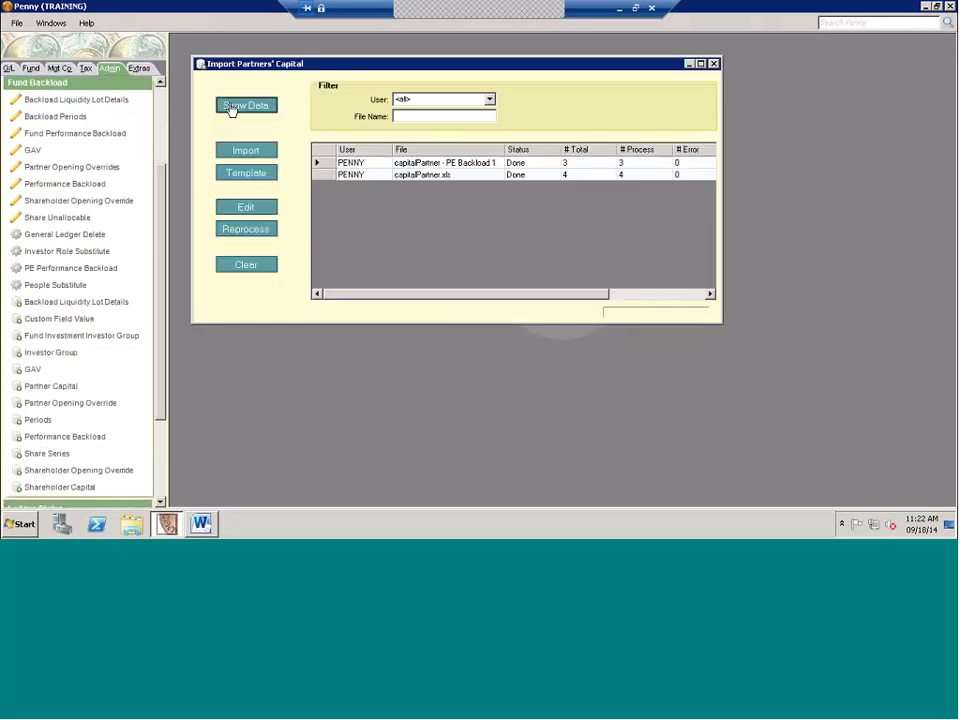
{"action": "left_click", "coordinate": [317, 175]}
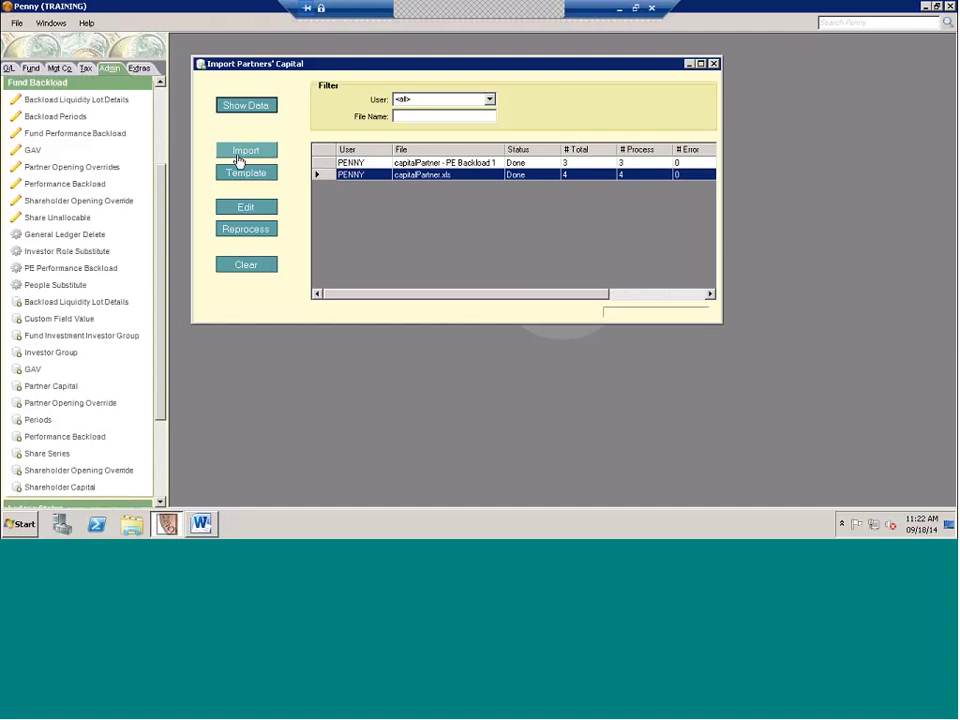
{"action": "left_click", "coordinate": [30, 99]}
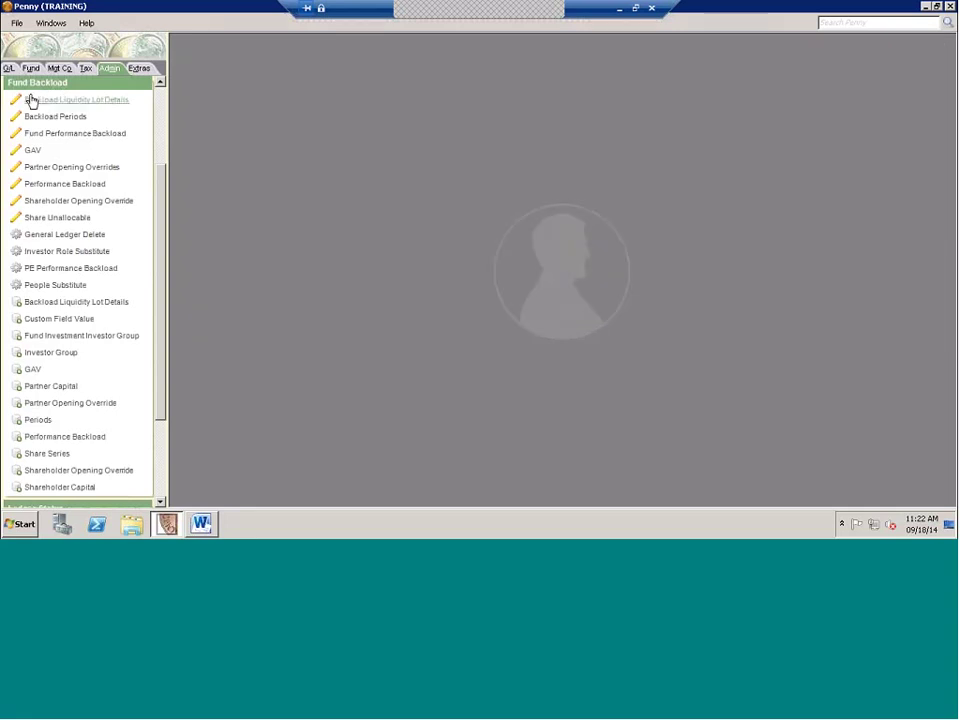
Show the backload periods for fund BACK-LTD and select the Year End period from 12/01/13 to 12/31/13
{"action": "left_click", "coordinate": [38, 118]}
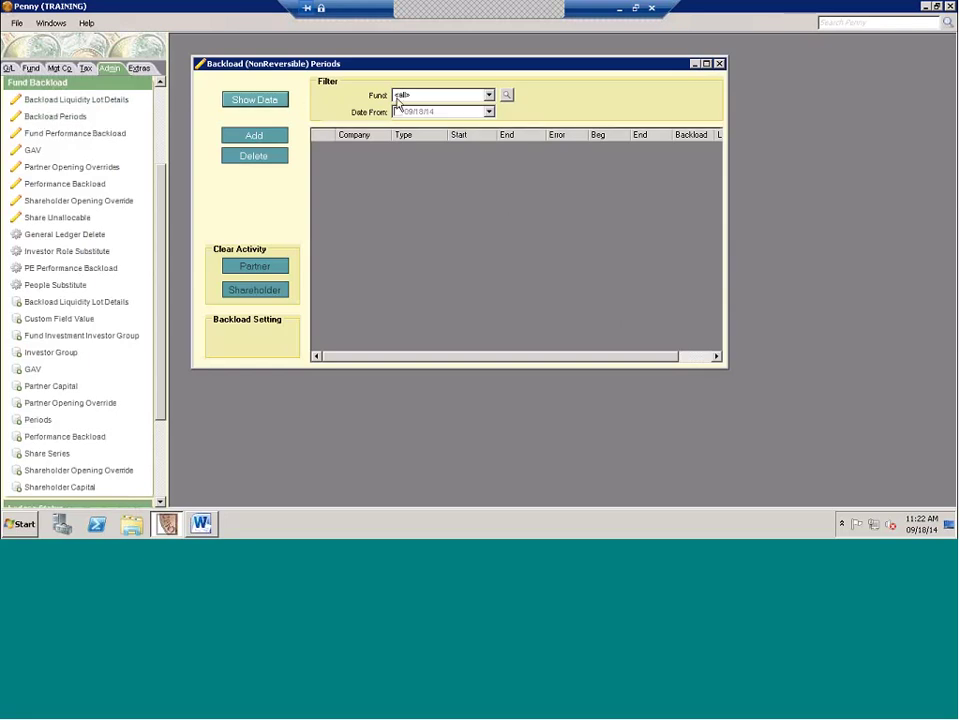
{"action": "left_click", "coordinate": [488, 95]}
{"action": "left_click", "coordinate": [410, 126]}
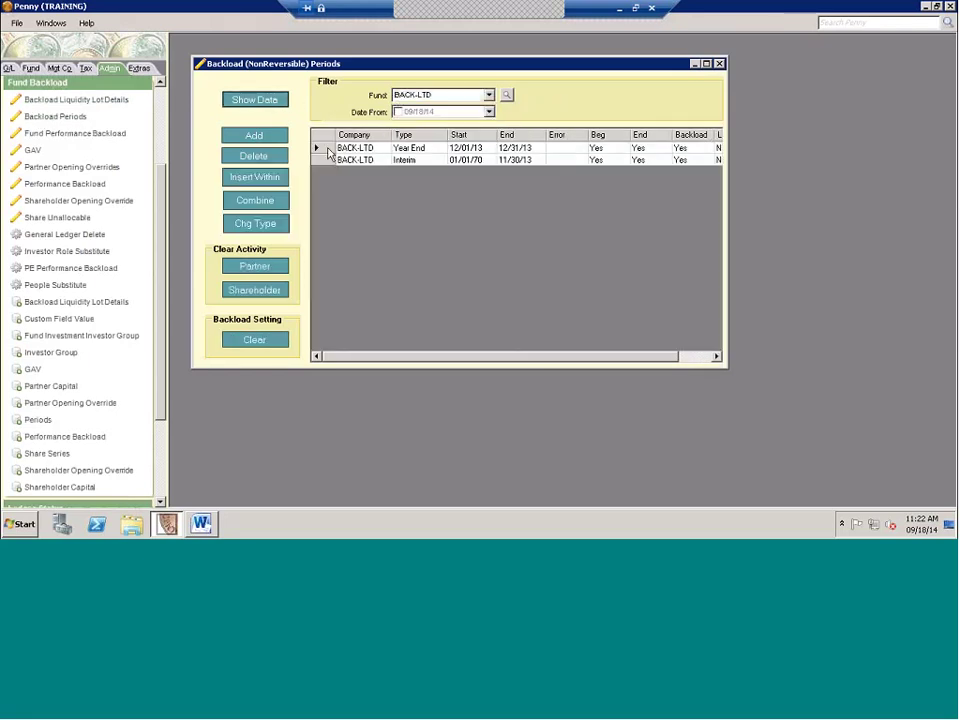
{"action": "left_click", "coordinate": [329, 152]}
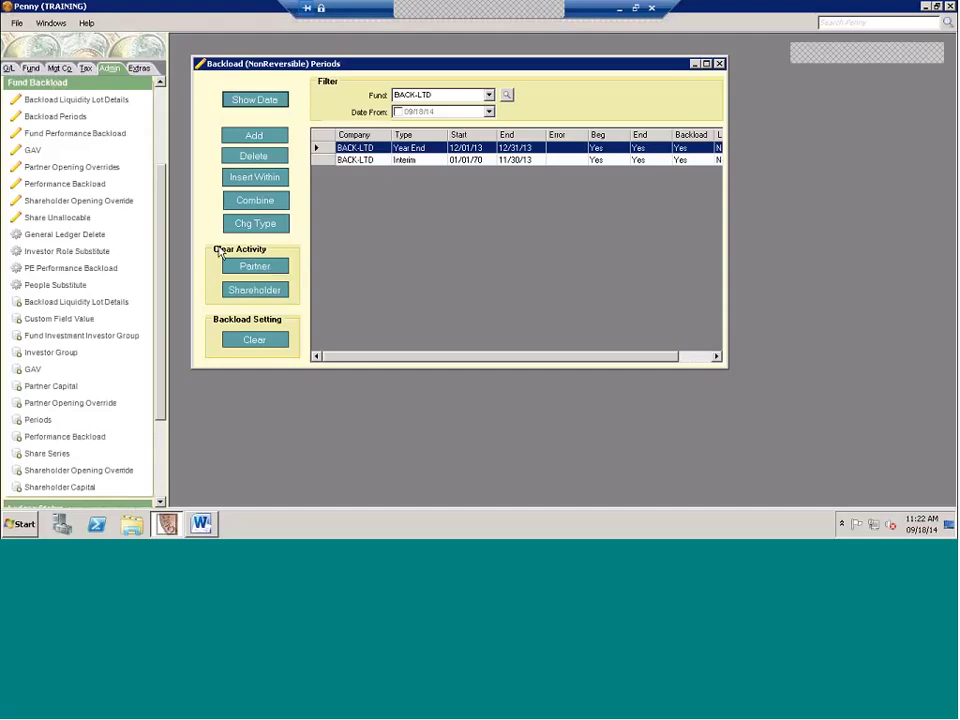
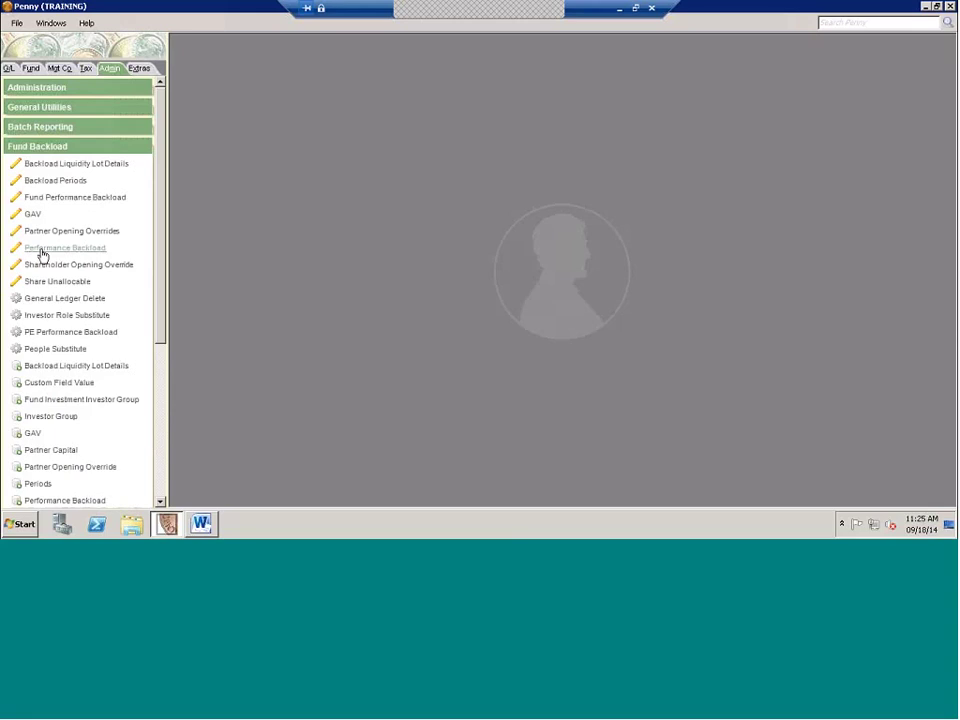
List the performance backloads for all funds and open the BACKLOAD fund's 12/01/2013 to 12/31/2013 entry
{"action": "left_click", "coordinate": [43, 252]}
{"action": "left_click", "coordinate": [258, 102]}
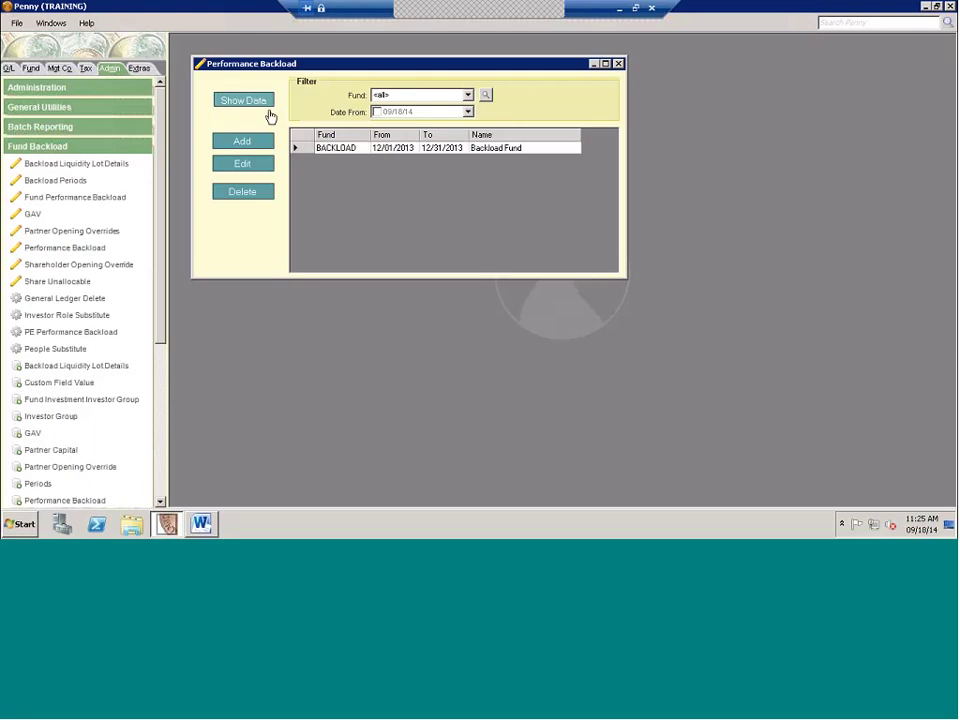
{"action": "double_click", "coordinate": [300, 146]}
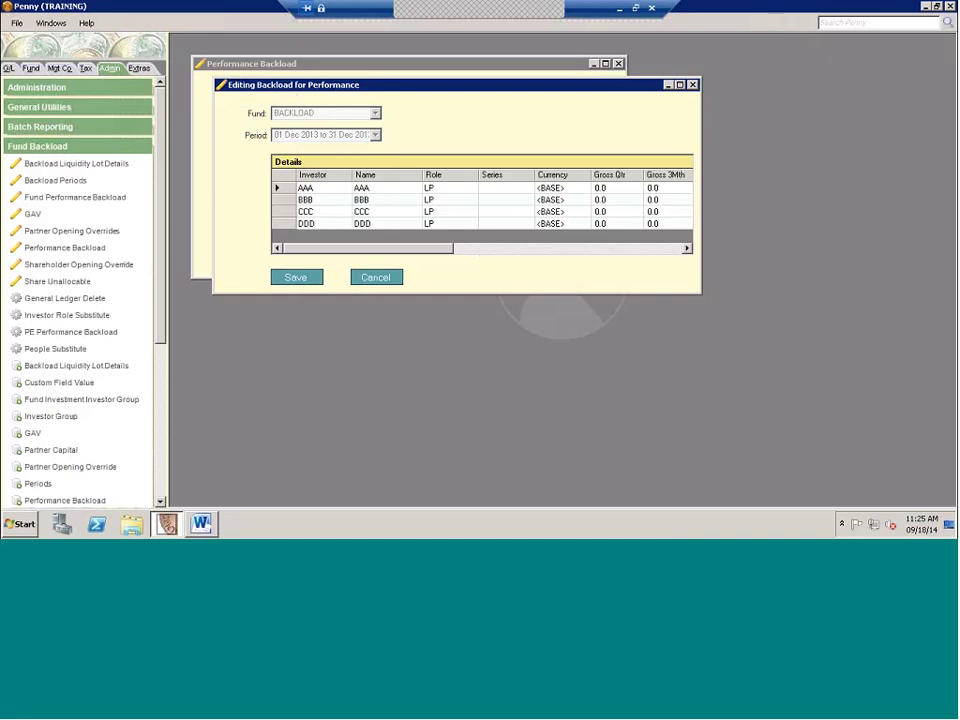
Examine the investors' gross and net performance columns in the BACKLOAD performance backload, then close both performance windows
{"action": "left_click_drag", "start_coordinate": [319, 251], "coordinate": [448, 248]}
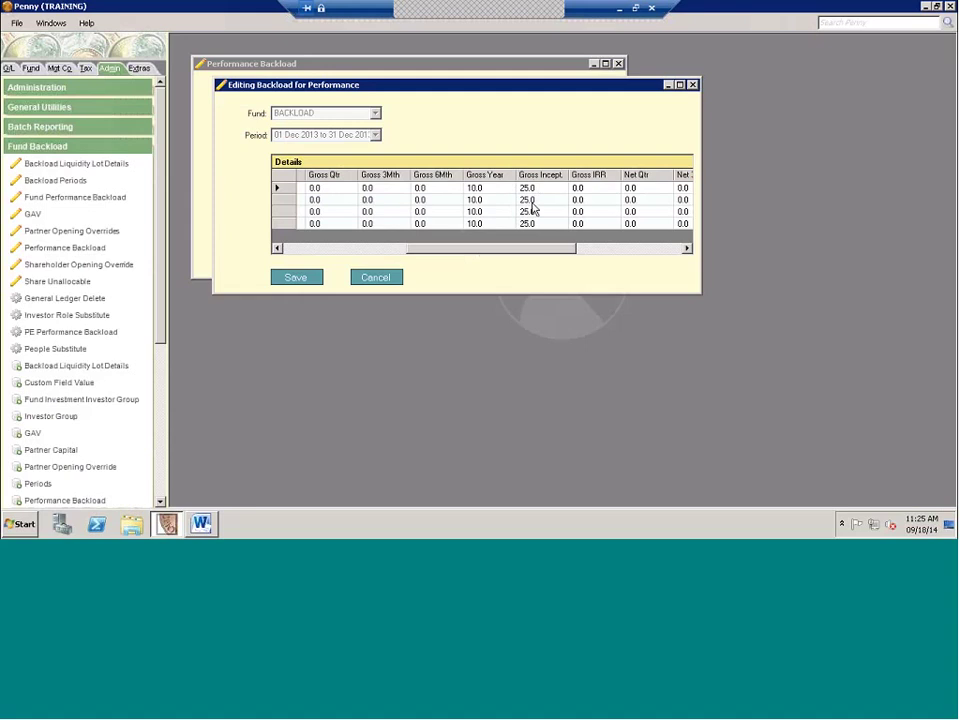
{"action": "left_click_drag", "start_coordinate": [520, 249], "coordinate": [658, 256]}
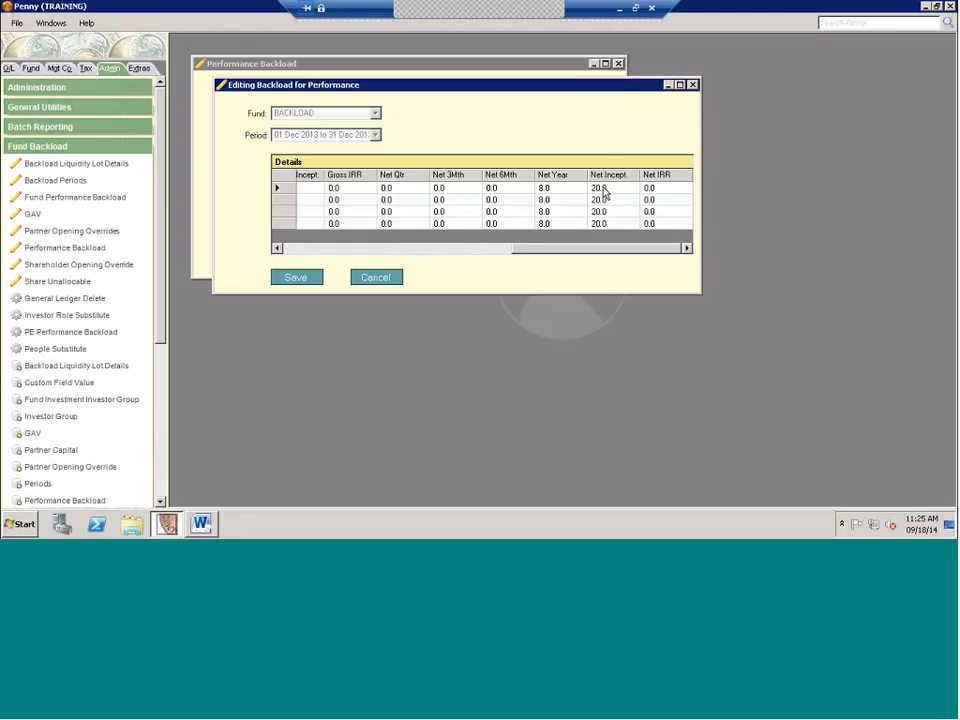
{"action": "left_click", "coordinate": [692, 84]}
{"action": "left_click", "coordinate": [618, 65]}
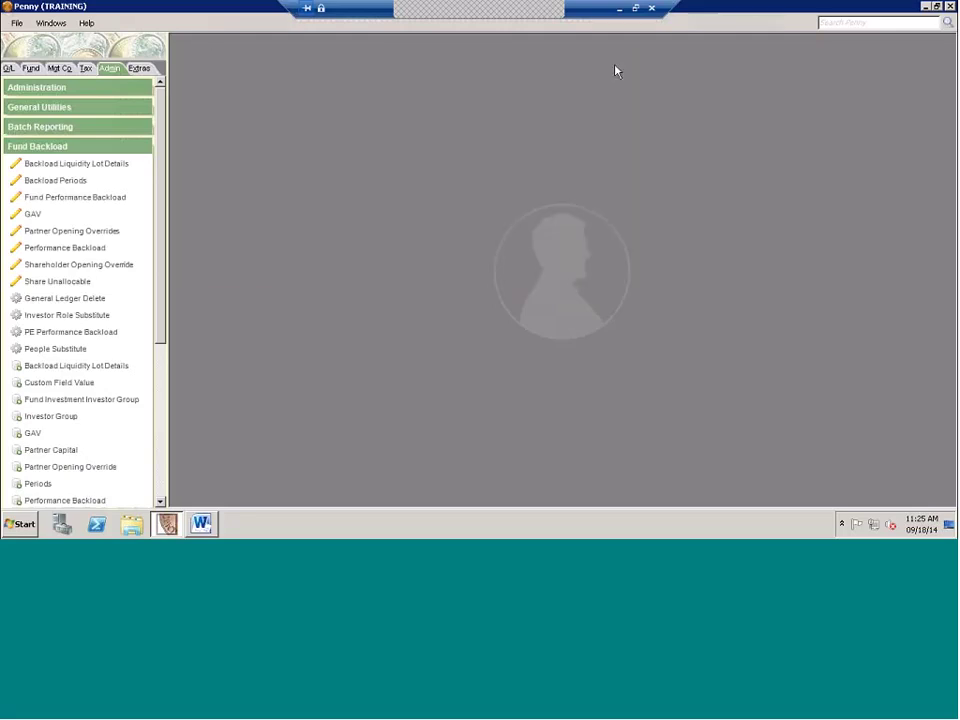
Leave the Fund Backload functions and open the fund's Performance Overrides list
{"action": "left_click", "coordinate": [35, 148]}
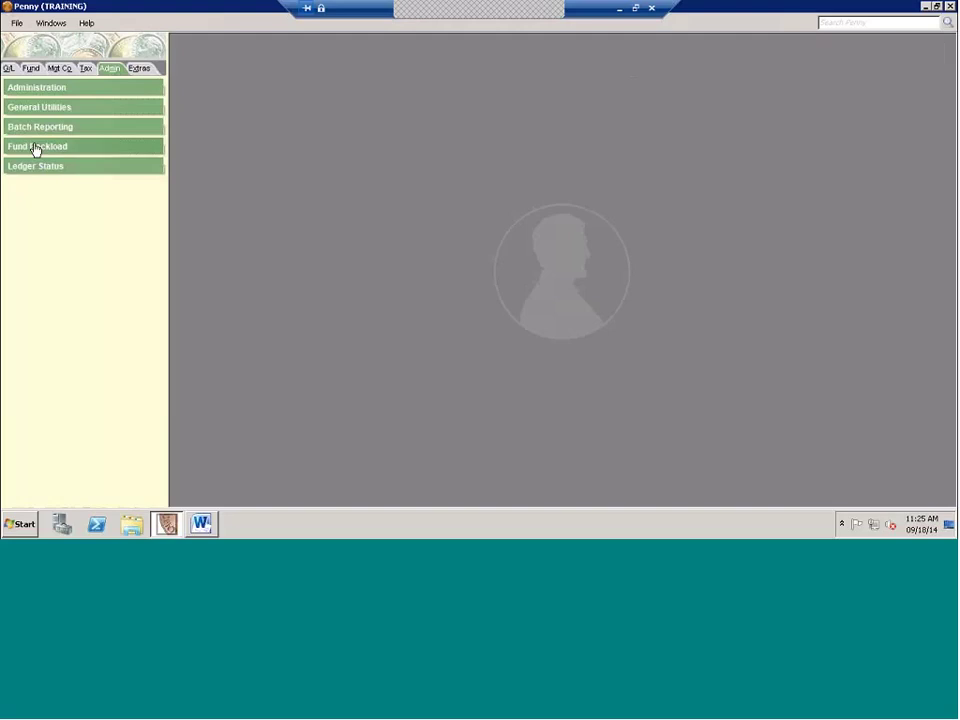
{"action": "left_click", "coordinate": [31, 68]}
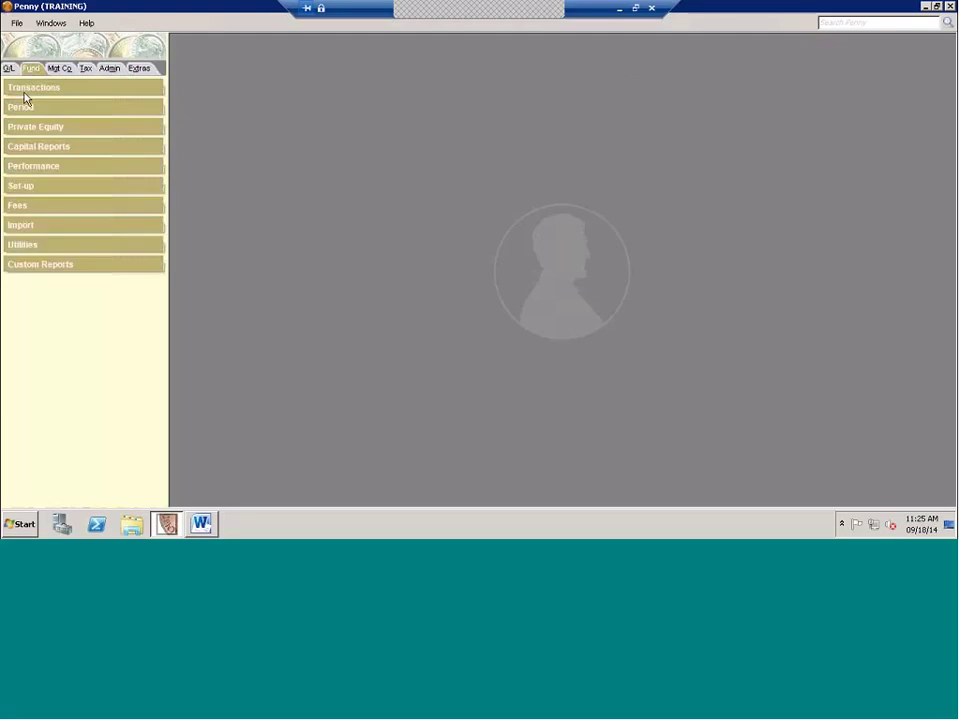
{"action": "left_click", "coordinate": [32, 170]}
{"action": "left_click", "coordinate": [50, 251]}
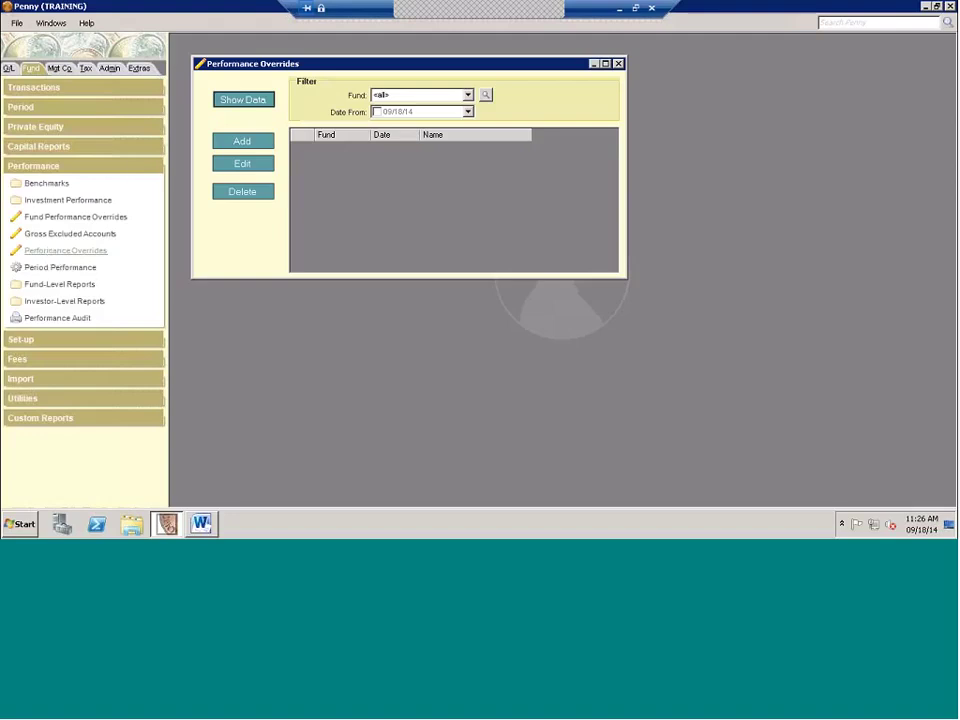
Open a blank performance override to view its fields, then close it unsaved along with the overrides list
{"action": "left_click", "coordinate": [241, 142]}
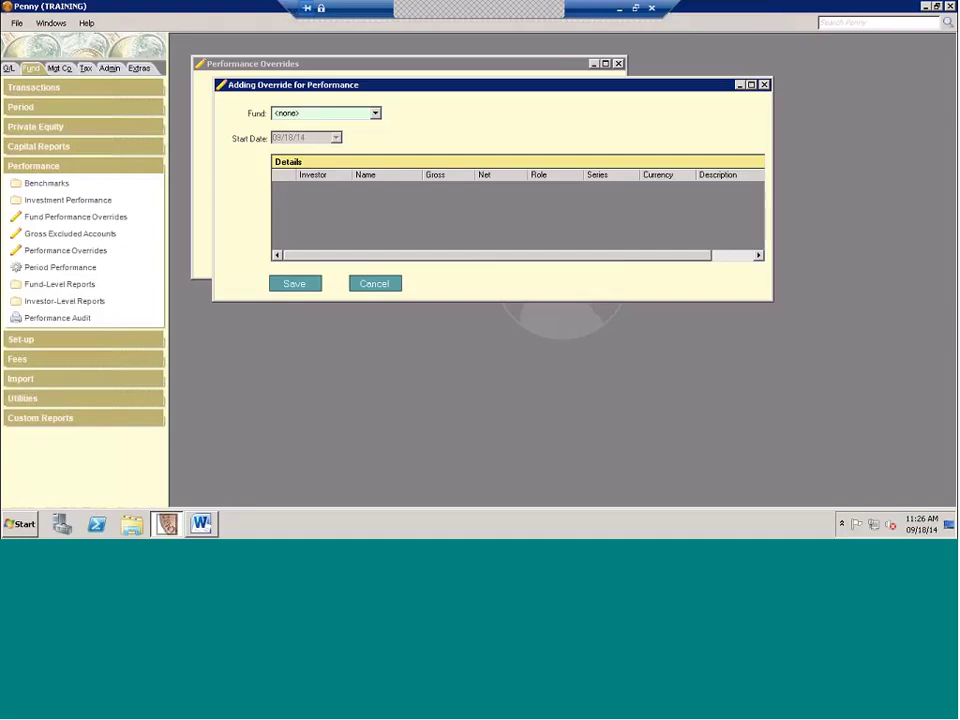
{"action": "left_click", "coordinate": [762, 86]}
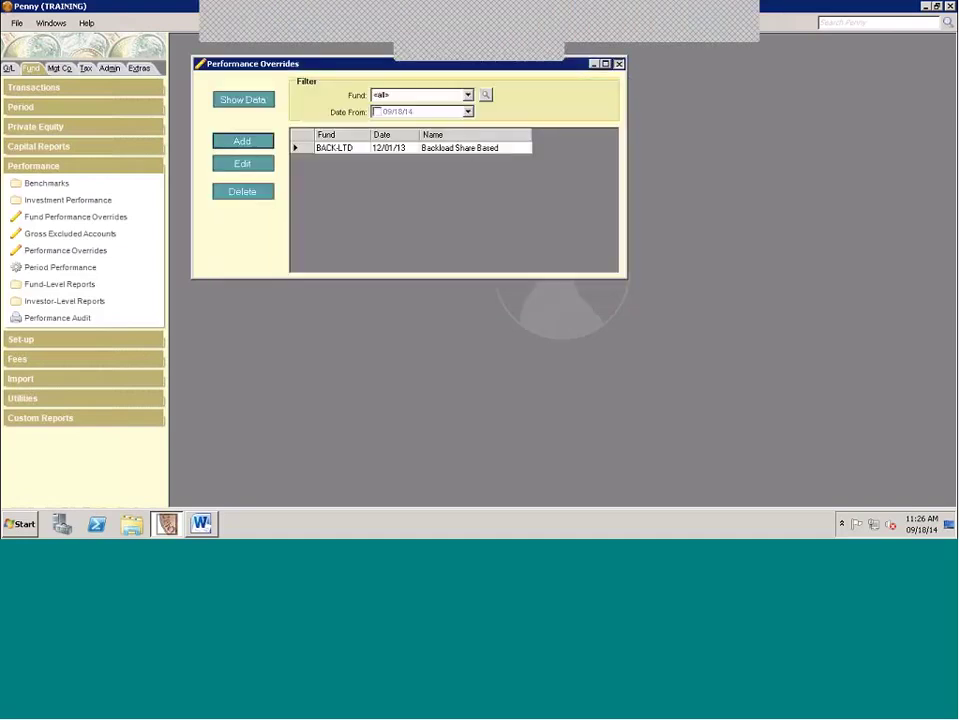
{"action": "left_click", "coordinate": [617, 64]}
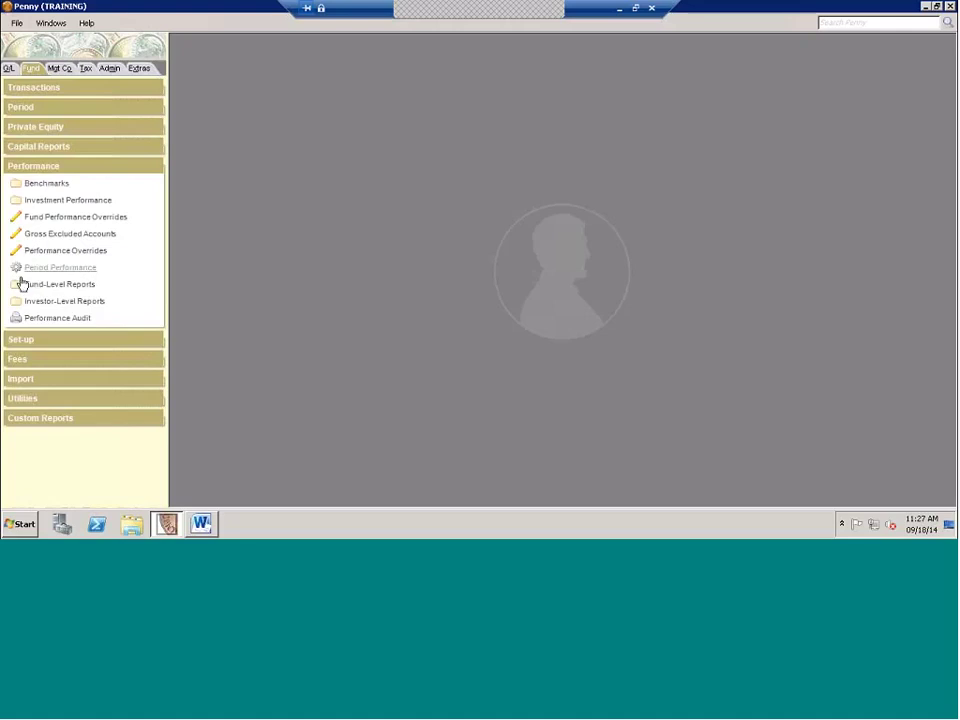
View the Private Equity commitments for all funds and investors with assignments hidden, then close the list
{"action": "left_click", "coordinate": [54, 168]}
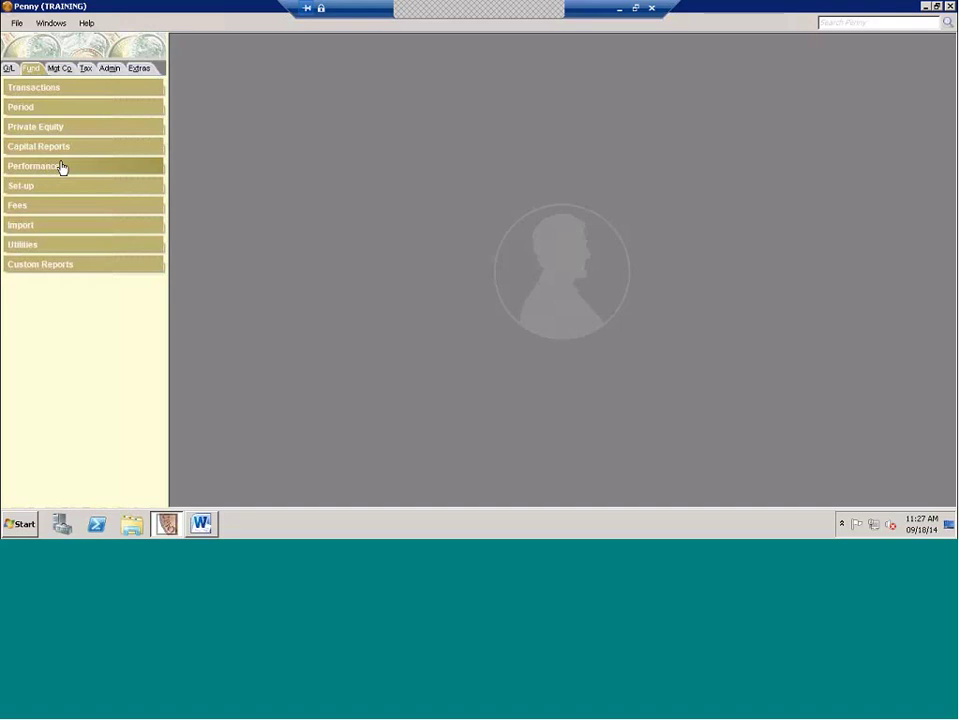
{"action": "left_click", "coordinate": [48, 127]}
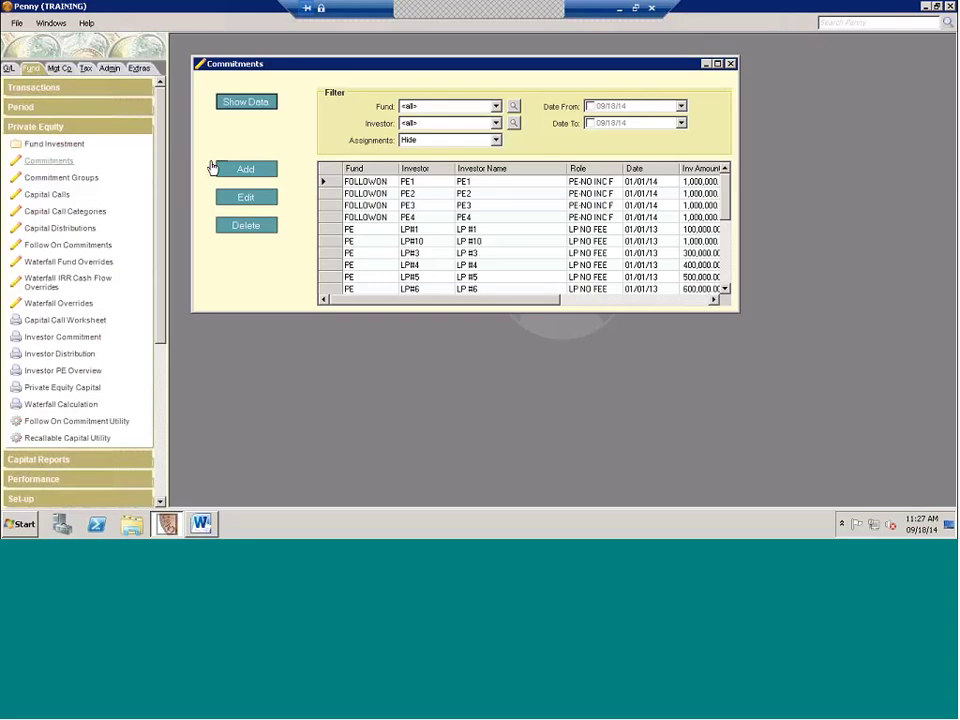
{"action": "left_click", "coordinate": [731, 64]}
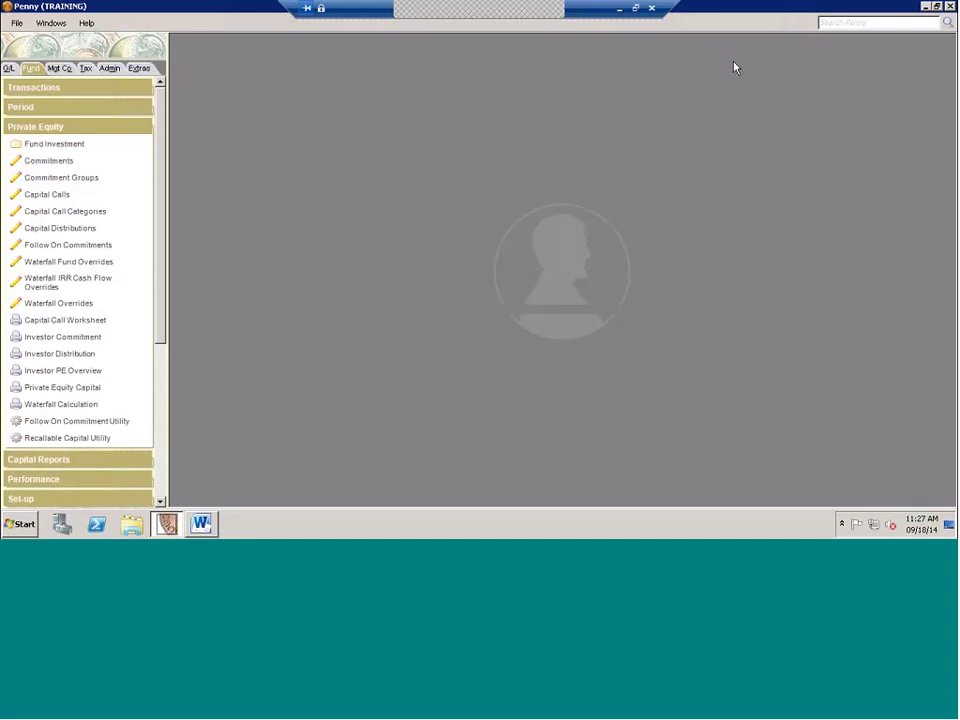
Leave the Private Equity functions, view the Private Equity Performance Backload utility among the Fund Backload functions, and close it without processing
{"action": "left_click", "coordinate": [131, 128]}
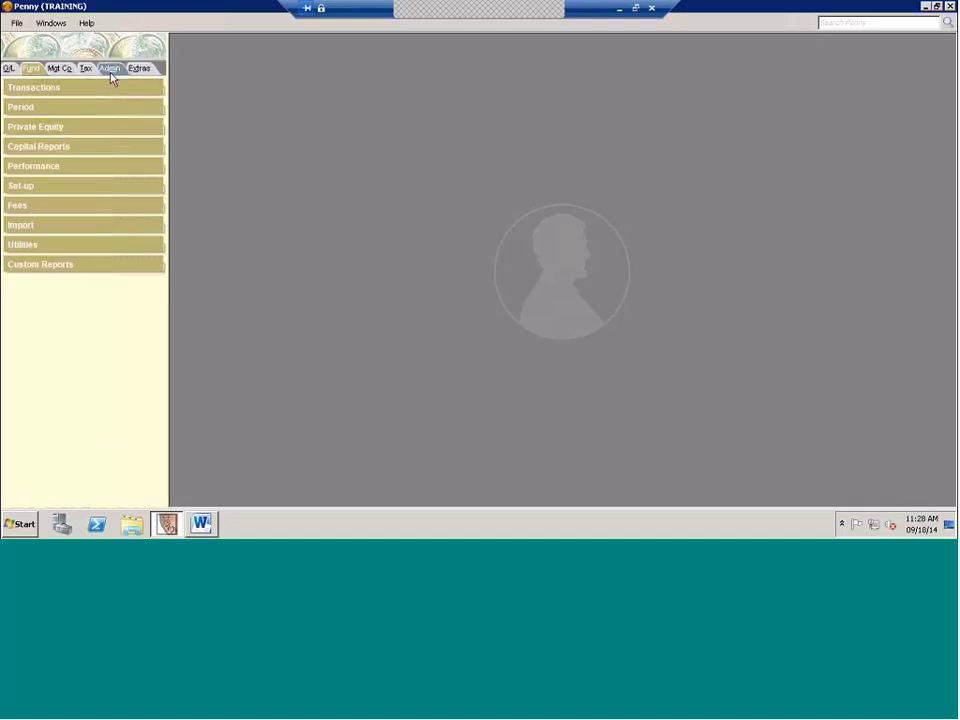
{"action": "left_click", "coordinate": [109, 68]}
{"action": "left_click", "coordinate": [86, 127]}
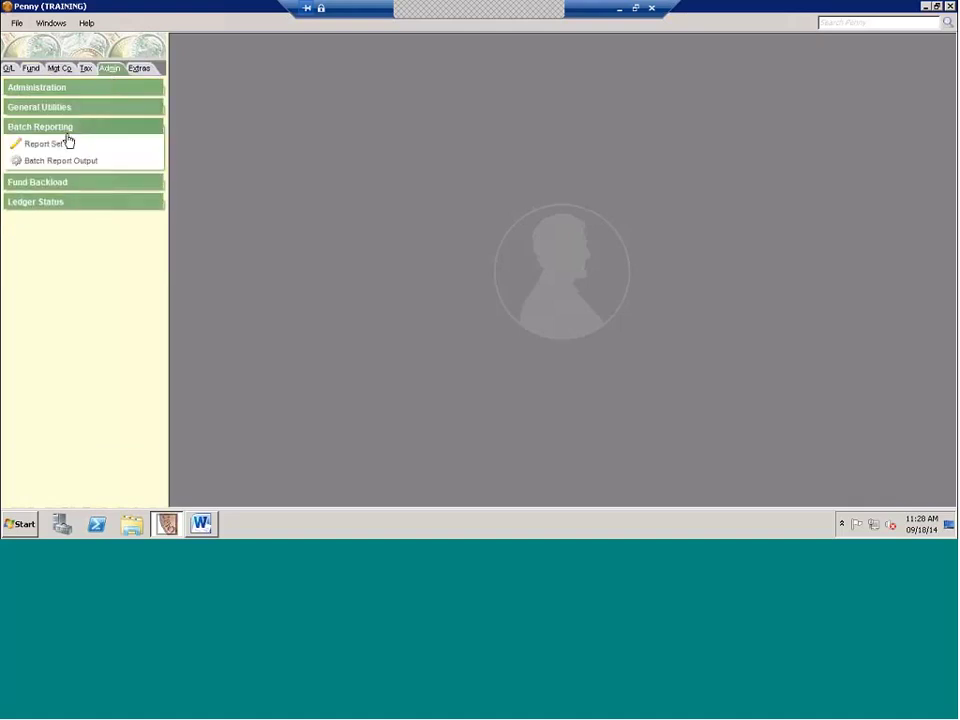
{"action": "left_click", "coordinate": [32, 184]}
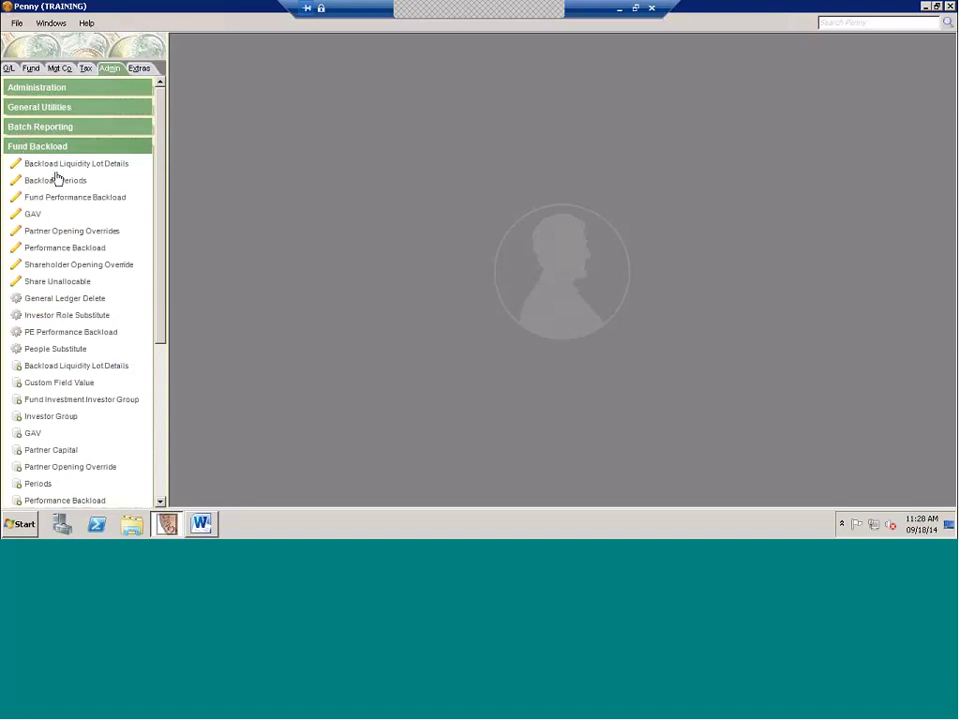
{"action": "left_click", "coordinate": [60, 163]}
{"action": "left_click", "coordinate": [50, 333]}
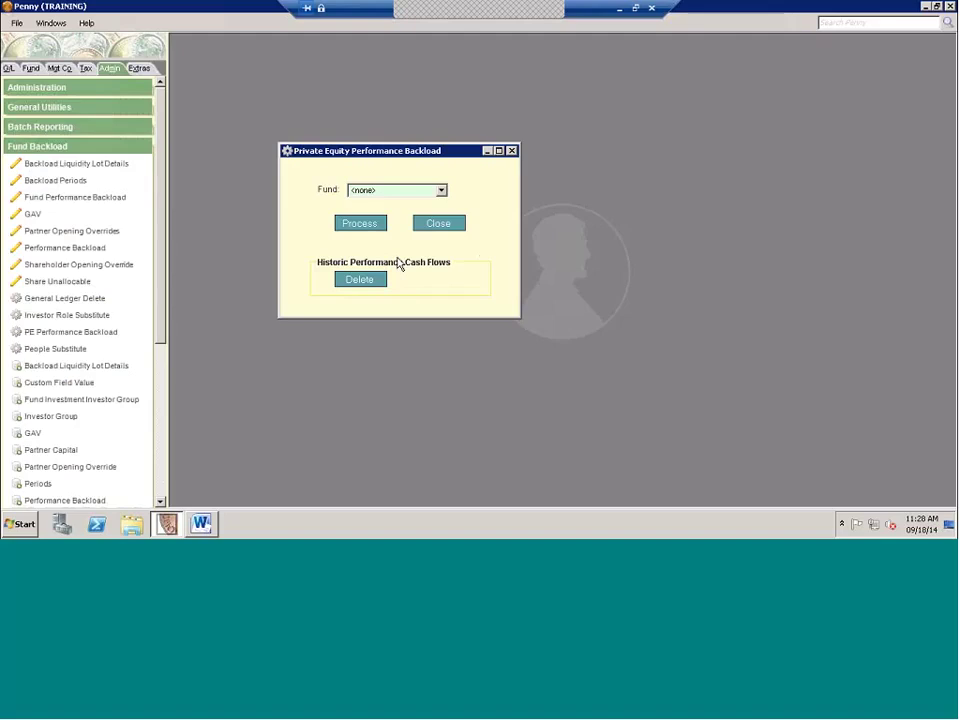
{"action": "left_click", "coordinate": [511, 151]}
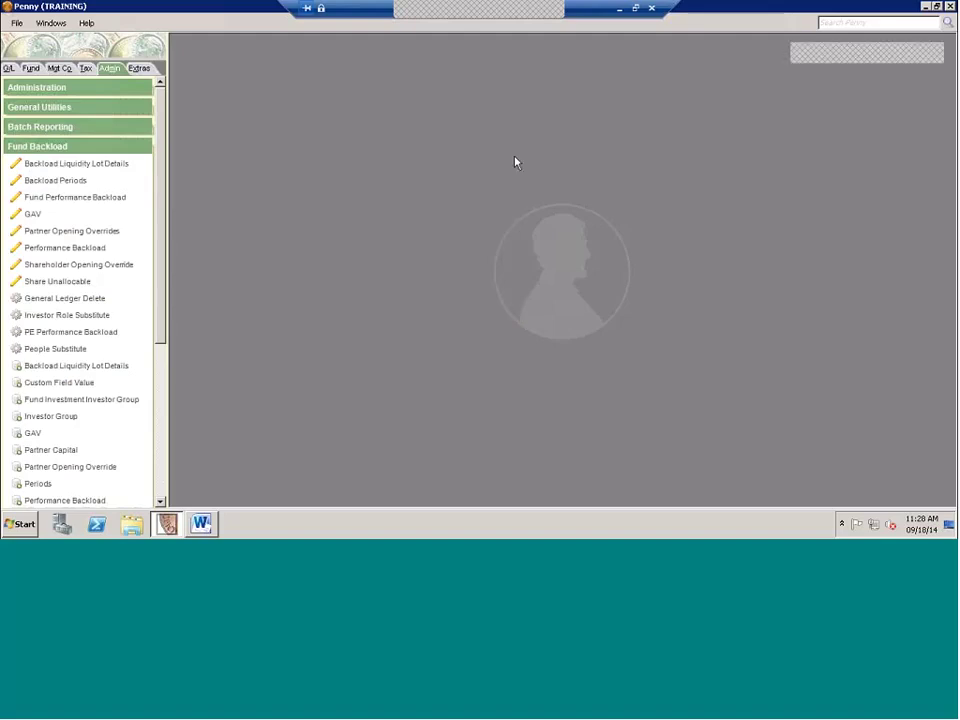
List the backload periods for the BACK-LTD fund and examine its Interim and Year End periods
{"action": "left_click", "coordinate": [58, 148]}
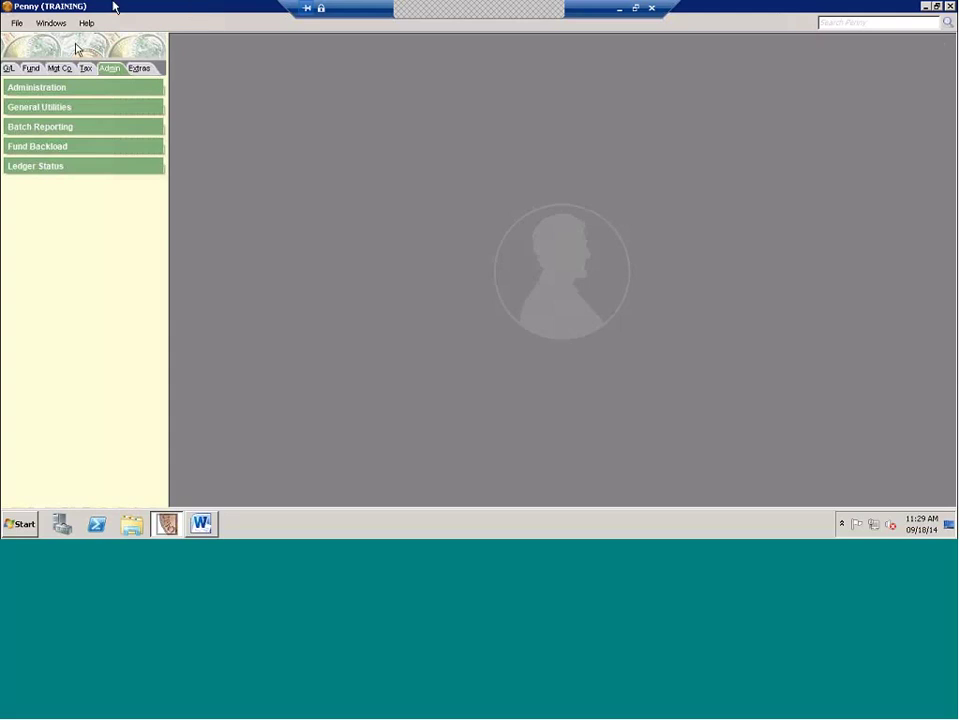
{"action": "left_click", "coordinate": [54, 147]}
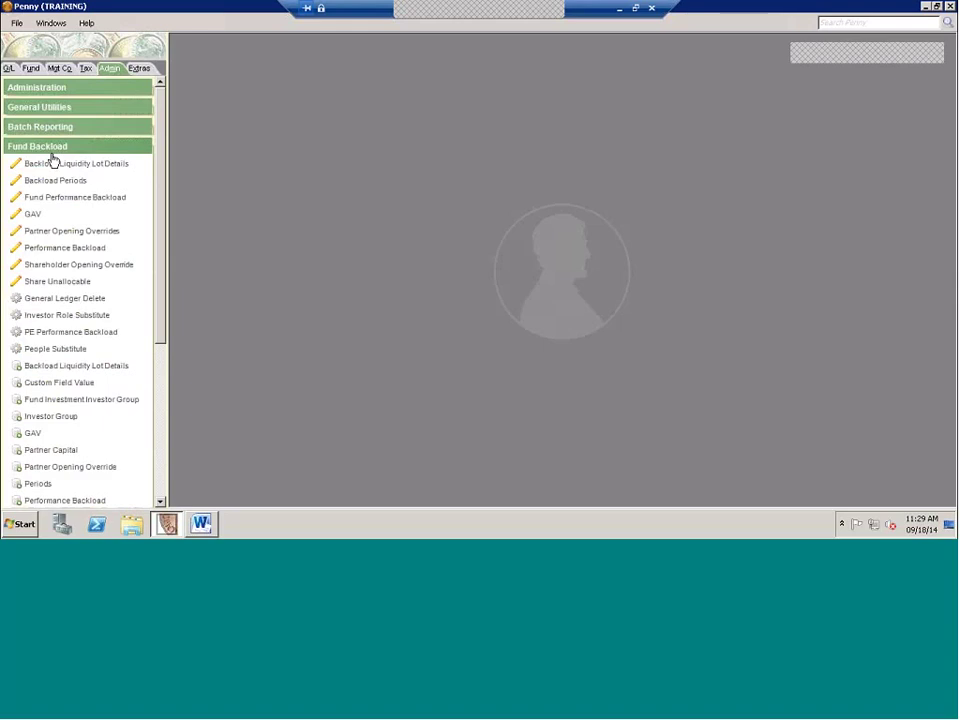
{"action": "left_click", "coordinate": [58, 181]}
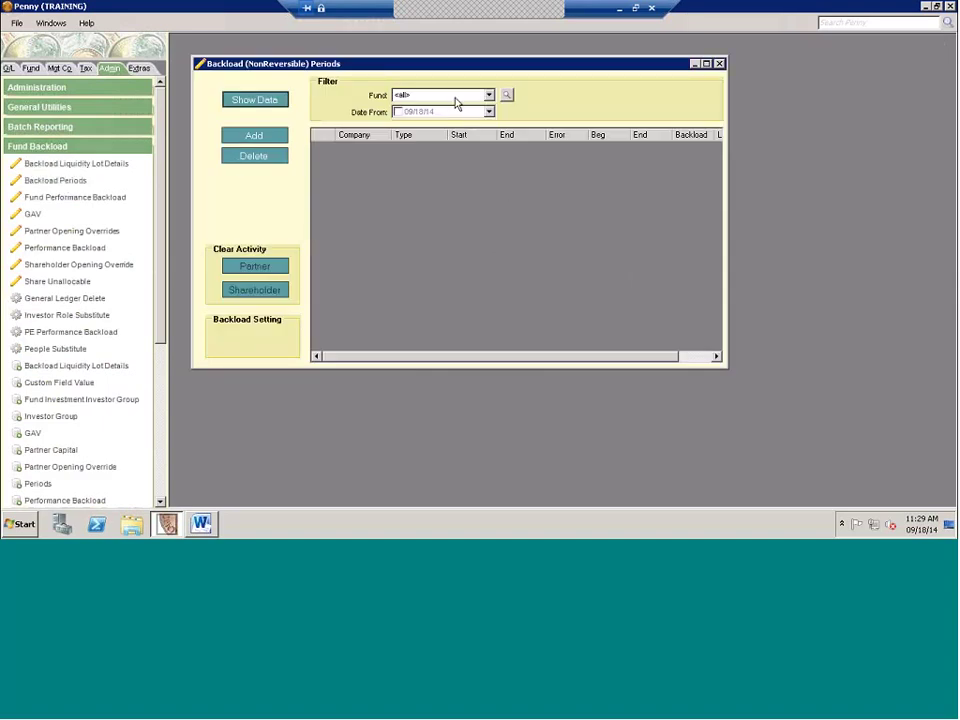
{"action": "left_click", "coordinate": [452, 97]}
{"action": "left_click", "coordinate": [437, 133]}
{"action": "left_click", "coordinate": [281, 103]}
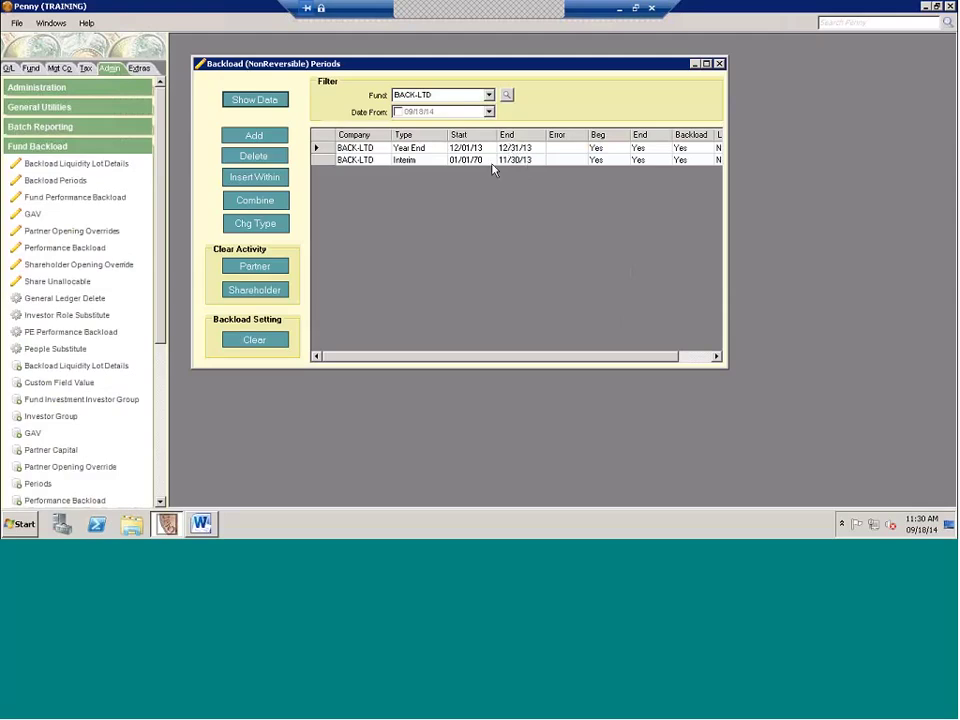
{"action": "left_click", "coordinate": [326, 161]}
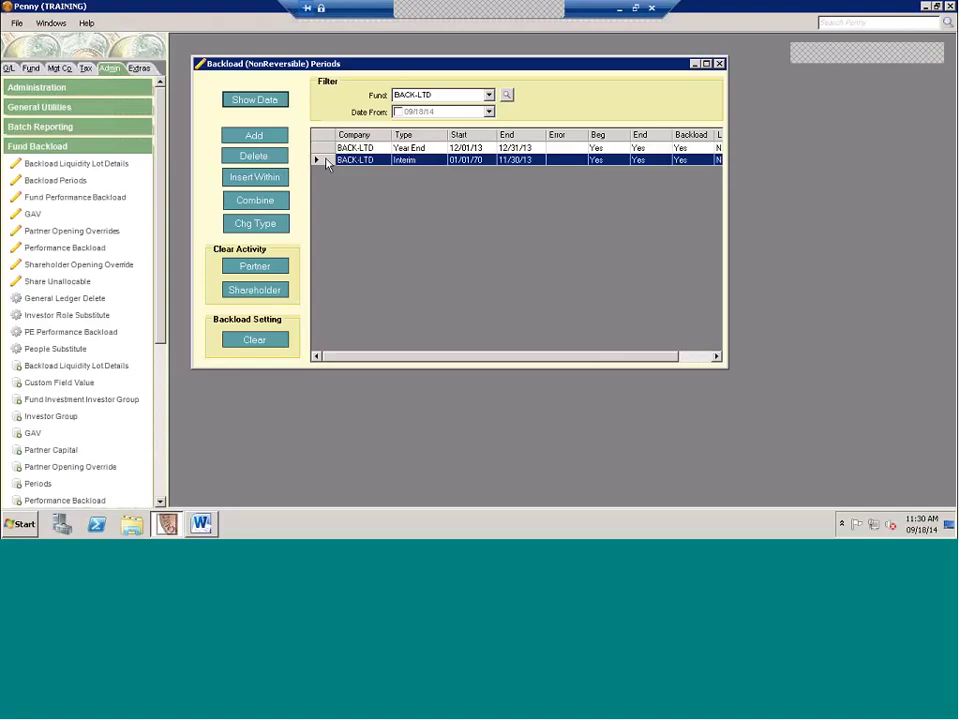
{"action": "left_click", "coordinate": [476, 149]}
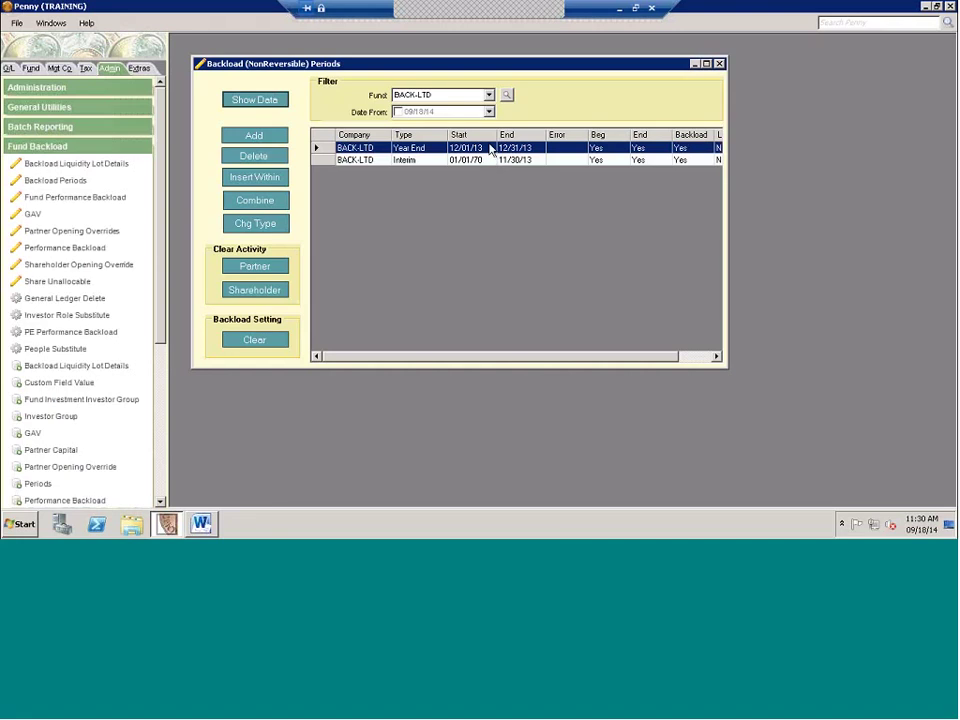
Insert an Interim period from 01/01/70 to 10/31/2013 for BACK-LTD within its existing Interim backload period
{"action": "left_click", "coordinate": [327, 161]}
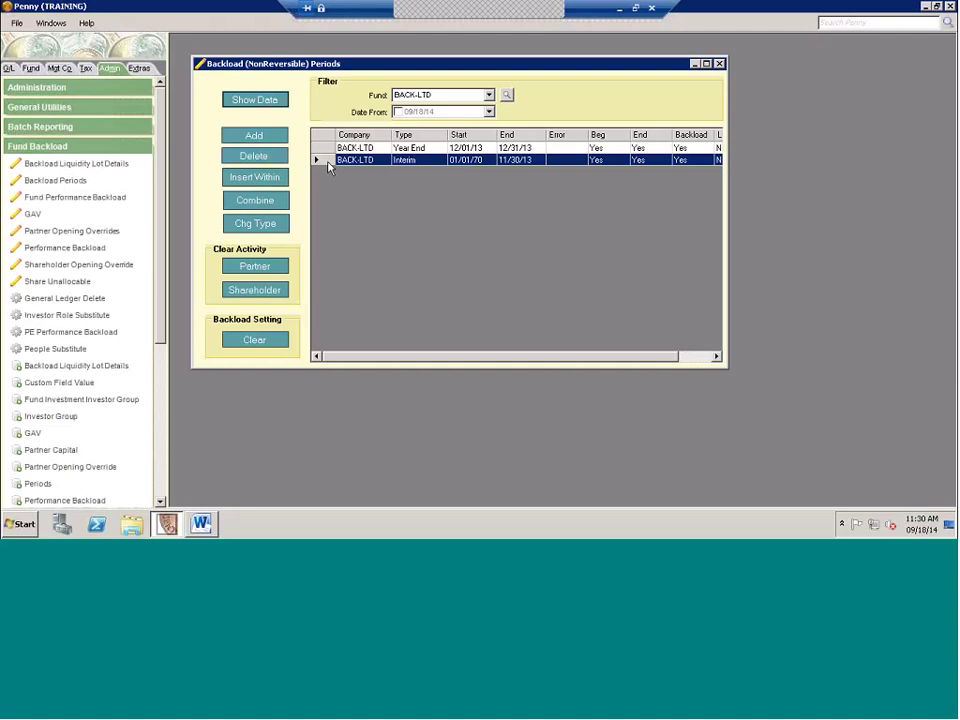
{"action": "left_click", "coordinate": [260, 187]}
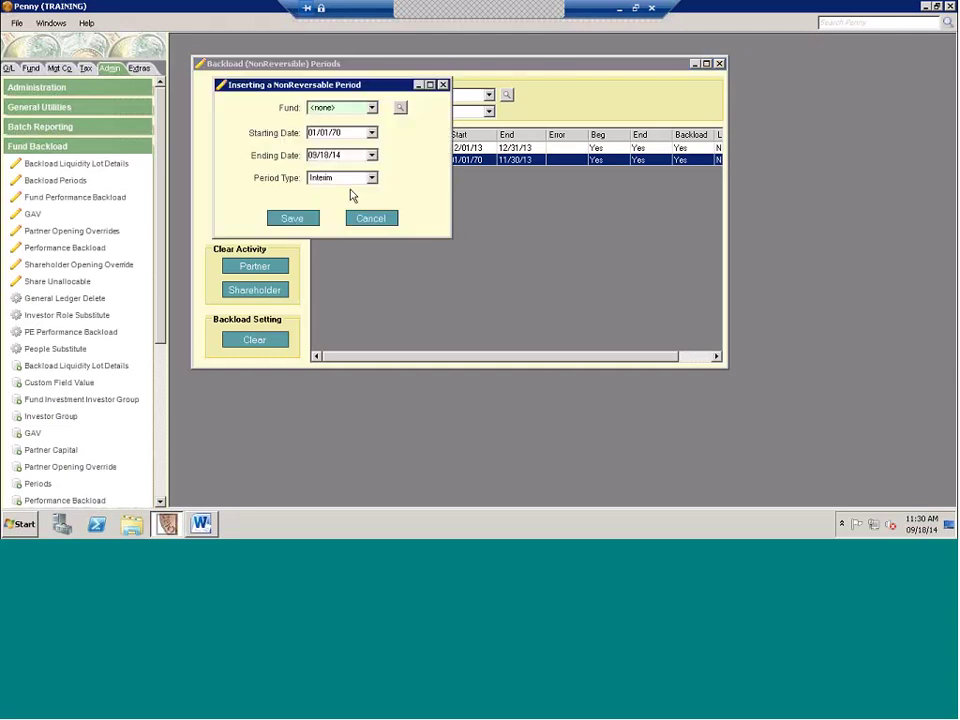
{"action": "left_click", "coordinate": [371, 107]}
{"action": "left_click", "coordinate": [330, 142]}
{"action": "left_click", "coordinate": [316, 156]}
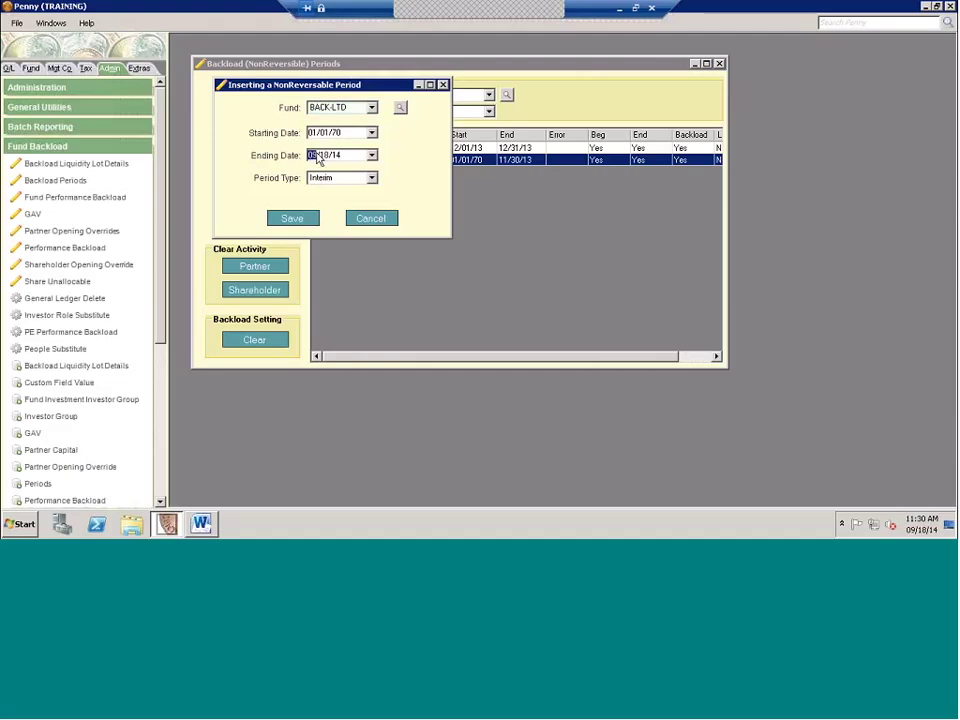
{"action": "type", "text": "10/31"}
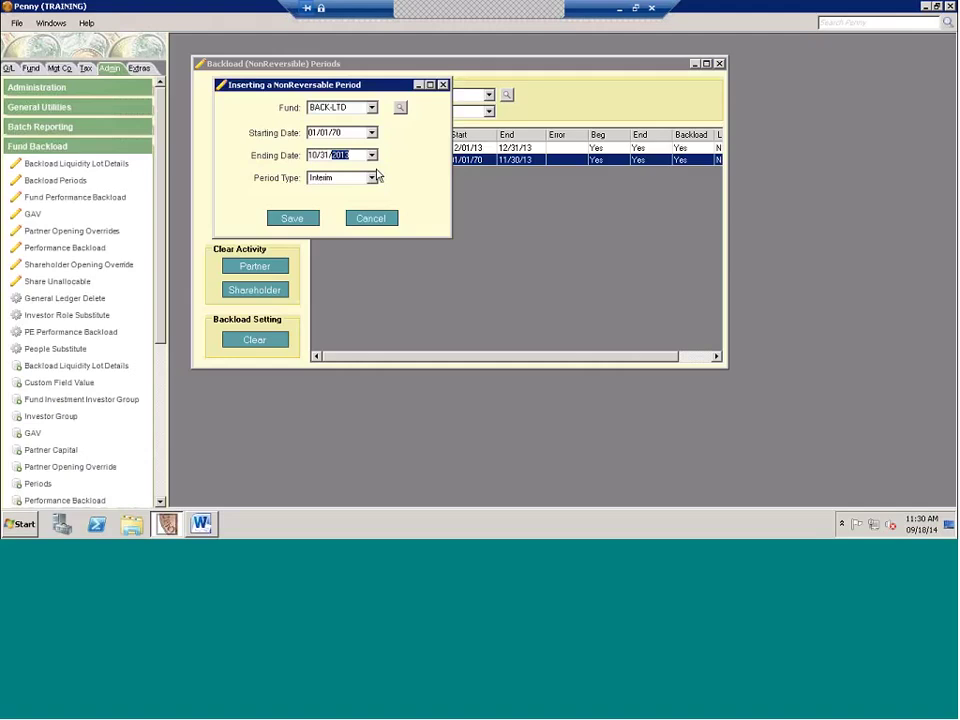
{"action": "left_click", "coordinate": [291, 219]}
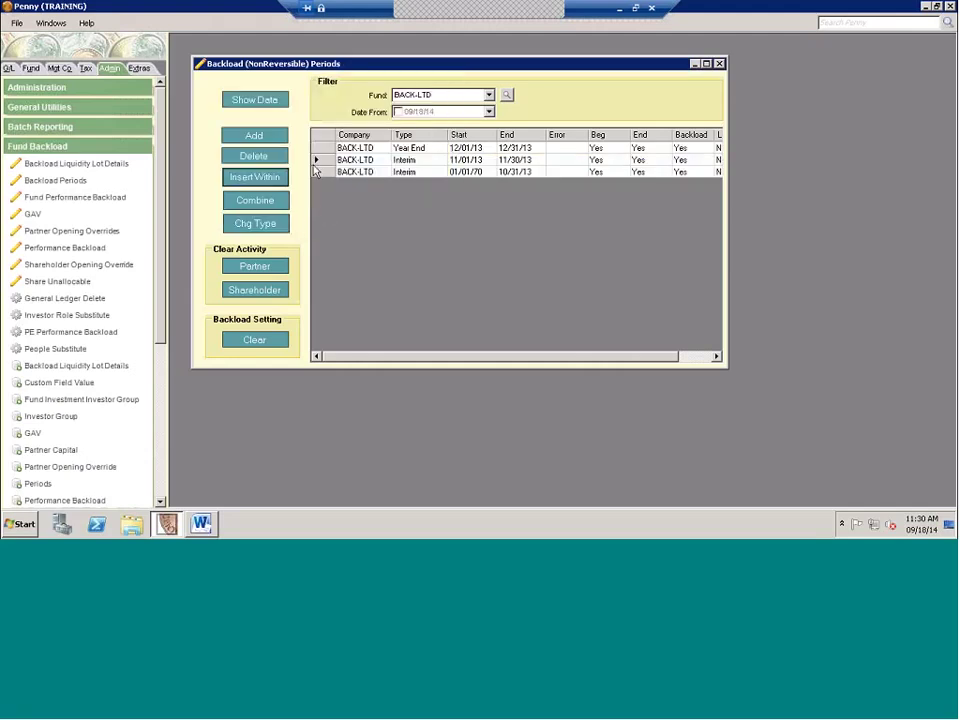
Insert another BACK-LTD Interim period from 01/01/70 to 09/30/13 within the backload period ending 10/31/13
{"action": "left_click", "coordinate": [420, 161]}
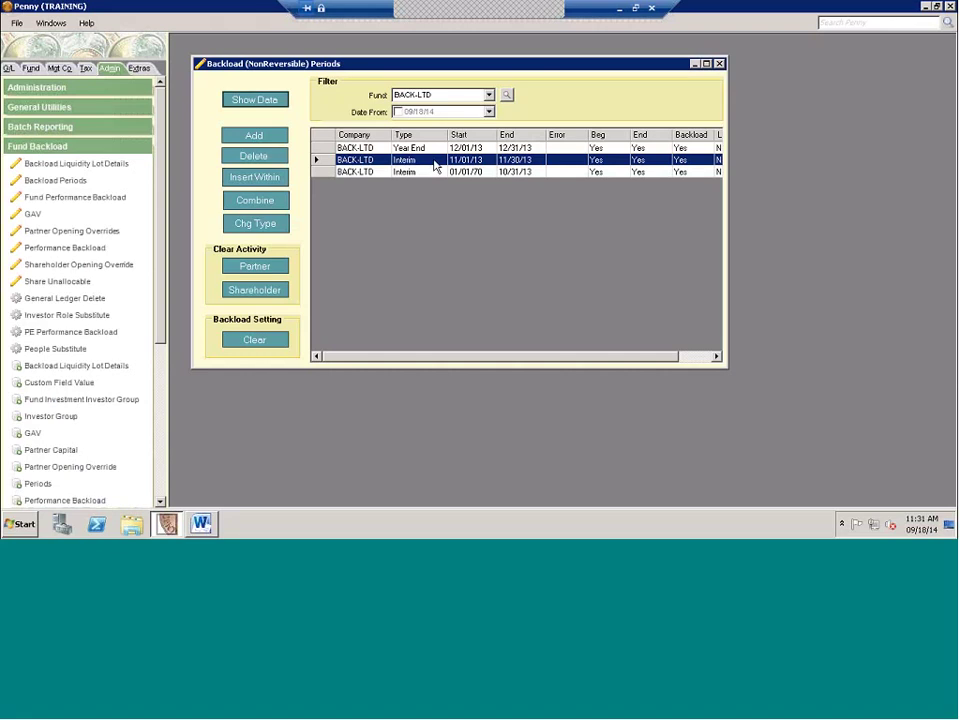
{"action": "left_click", "coordinate": [325, 172]}
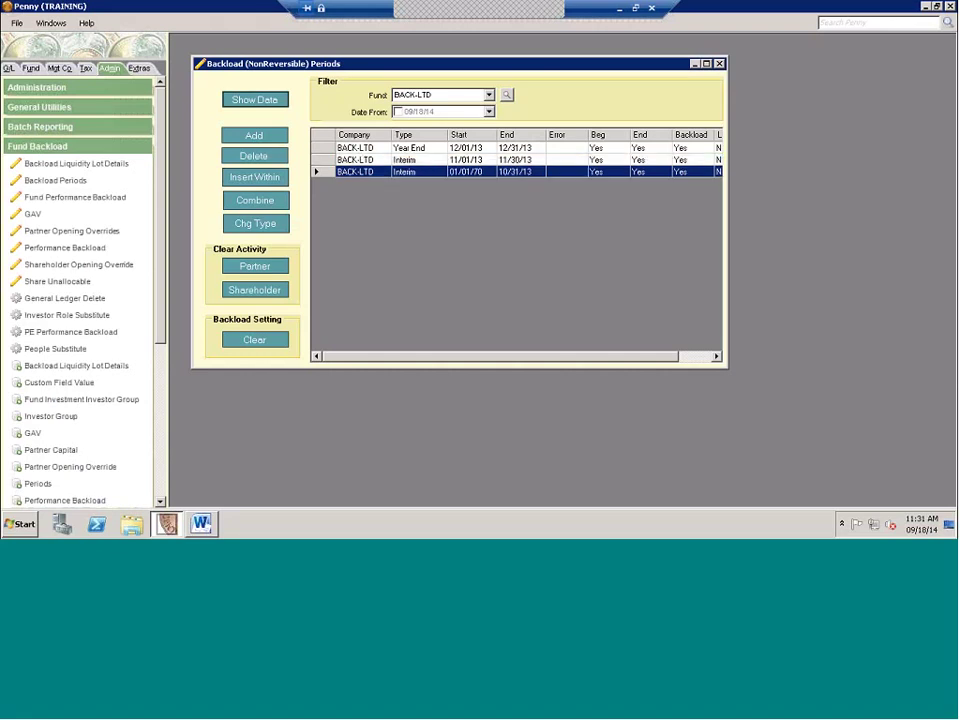
{"action": "left_click", "coordinate": [251, 184]}
{"action": "left_click", "coordinate": [368, 108]}
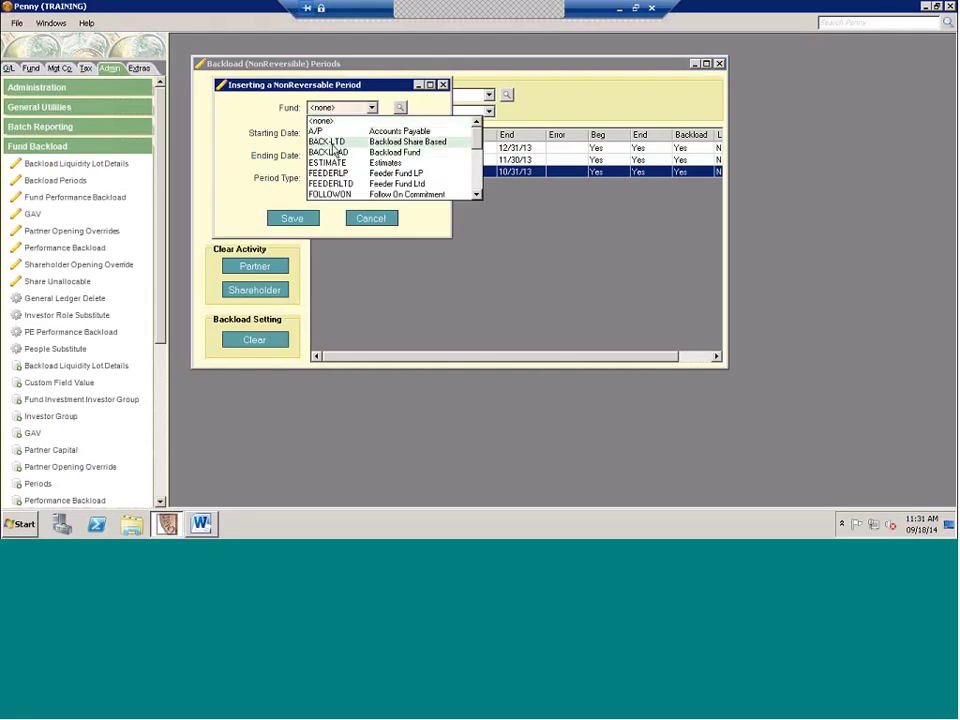
{"action": "left_click", "coordinate": [330, 142]}
{"action": "left_click", "coordinate": [312, 155]}
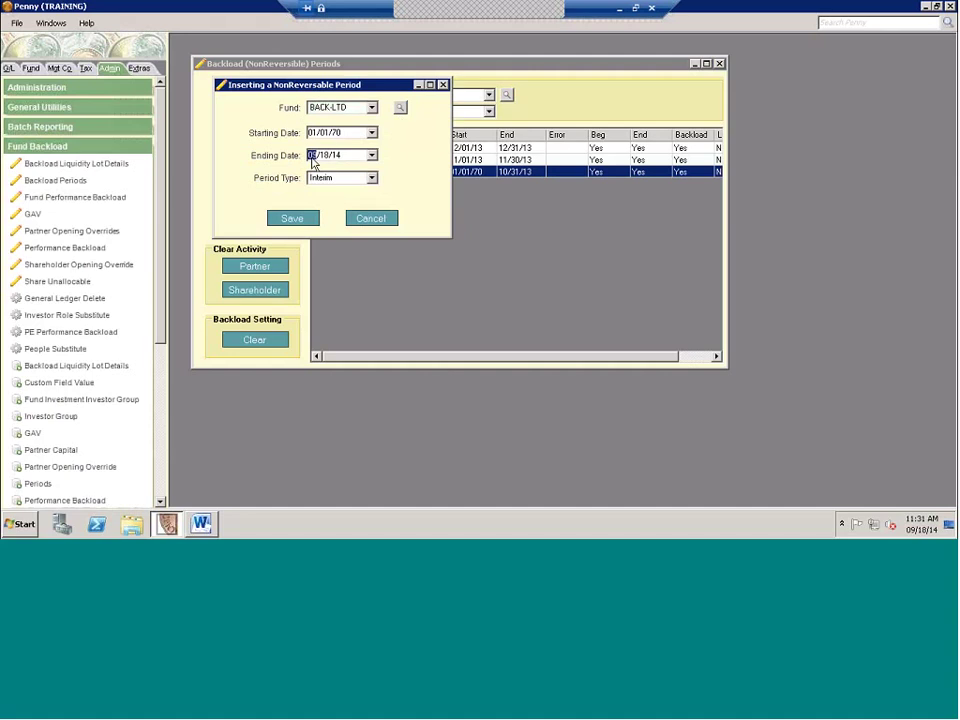
{"action": "key", "text": "Right"}
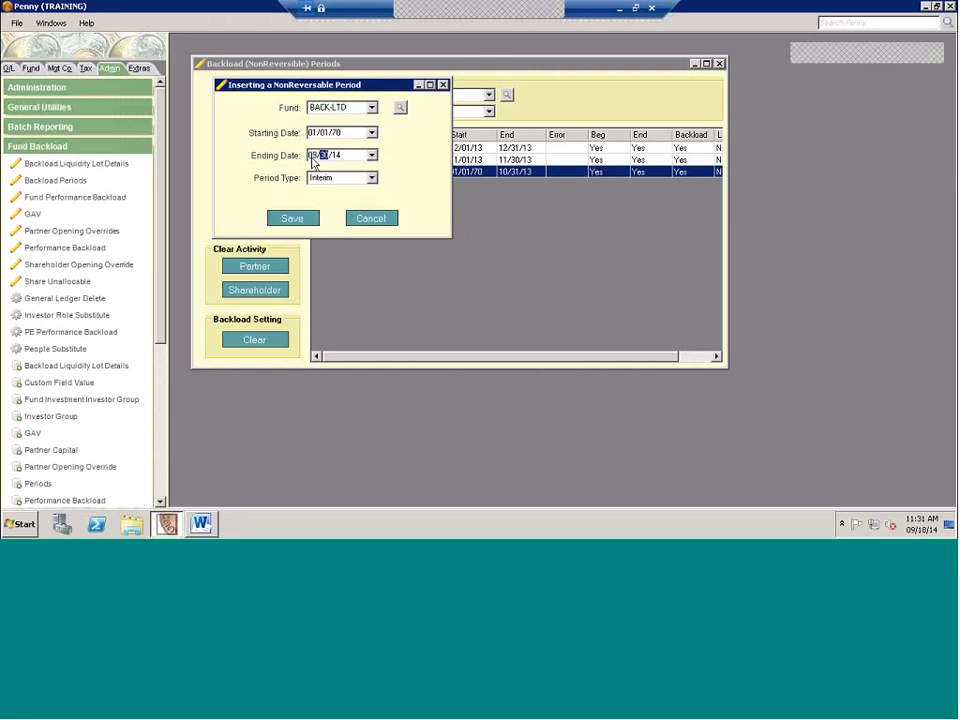
{"action": "left_click", "coordinate": [317, 216]}
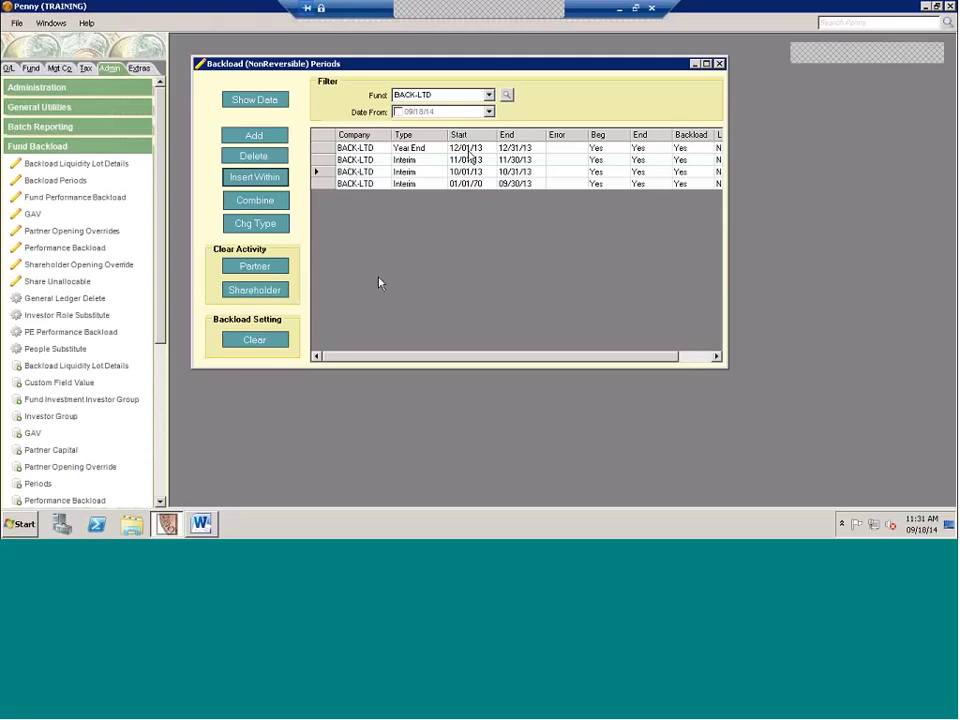
Switch to the Word document with the Penny contact information and show the whole page in full-screen reading view
{"action": "key", "text": "alt+Tab"}
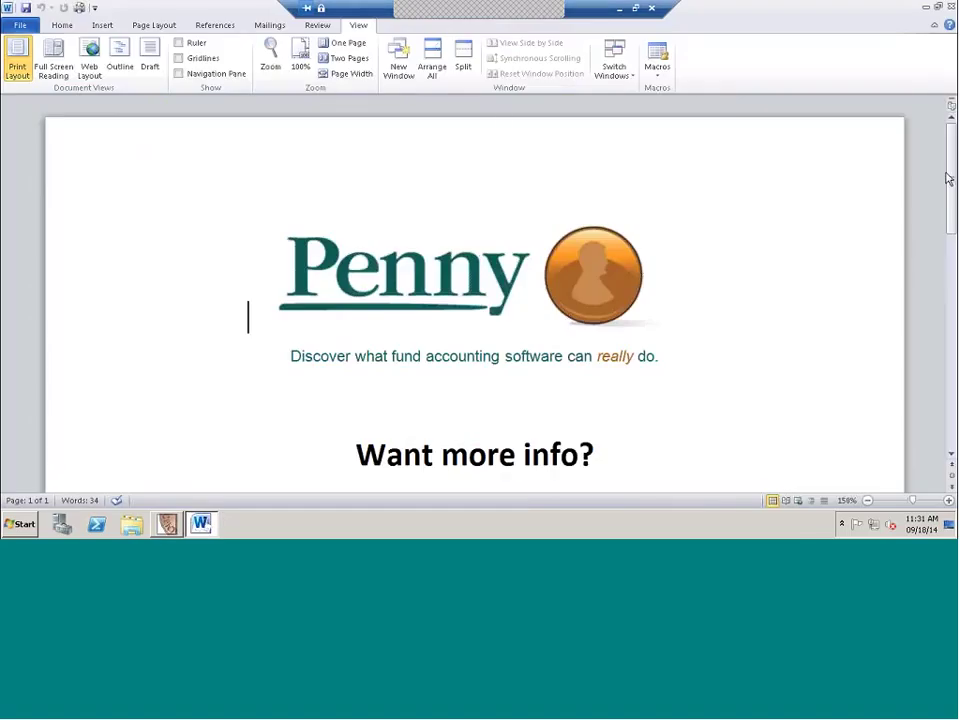
{"action": "left_click_drag", "start_coordinate": [948, 178], "coordinate": [952, 235]}
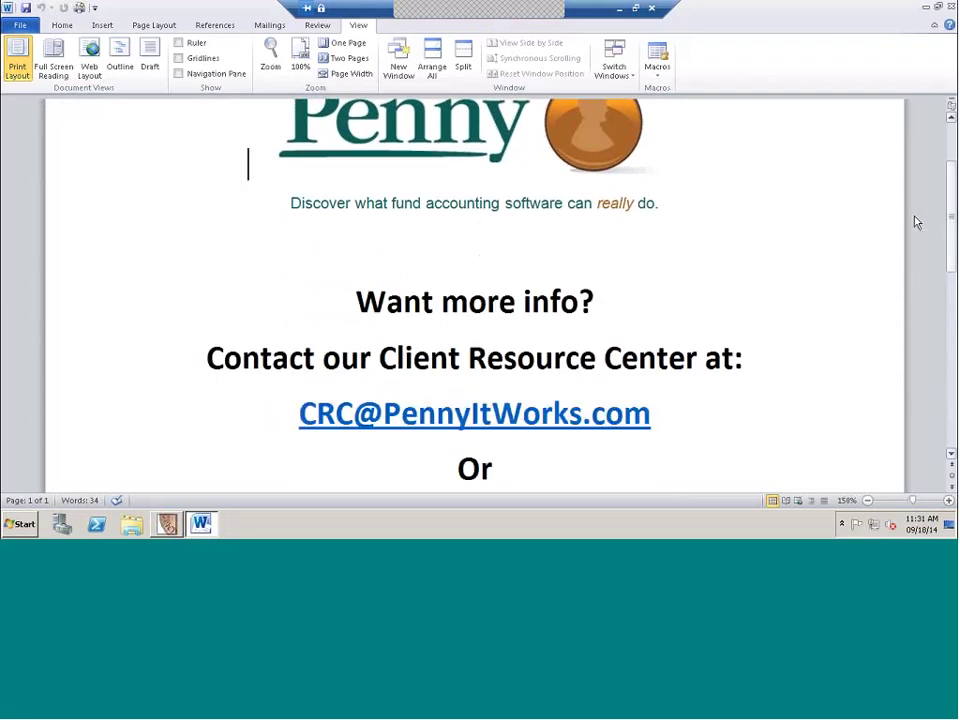
{"action": "left_click", "coordinate": [54, 60]}
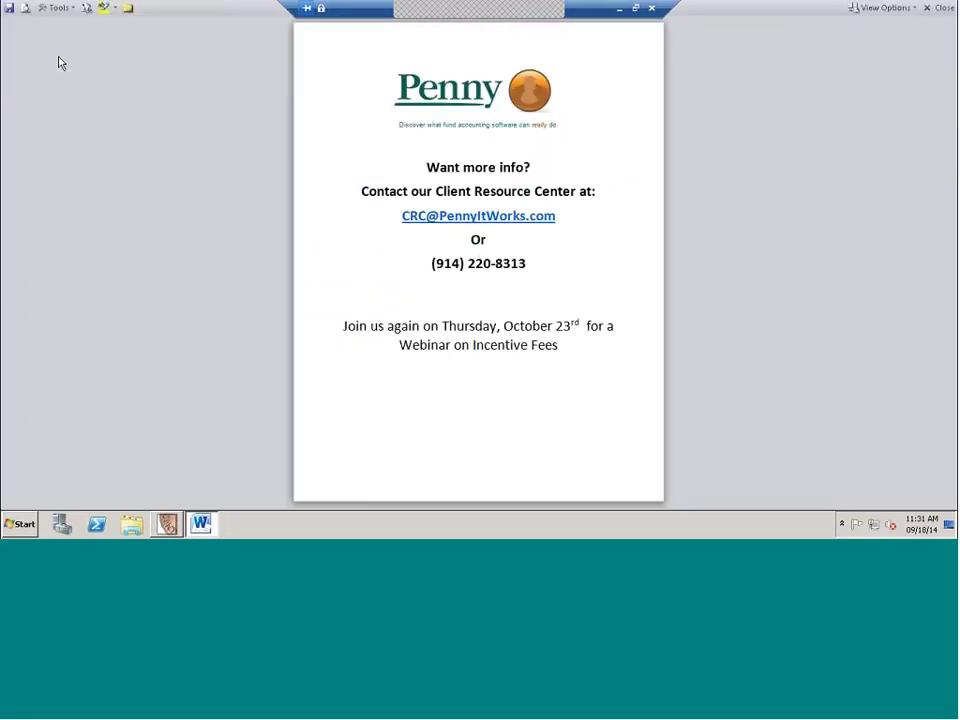